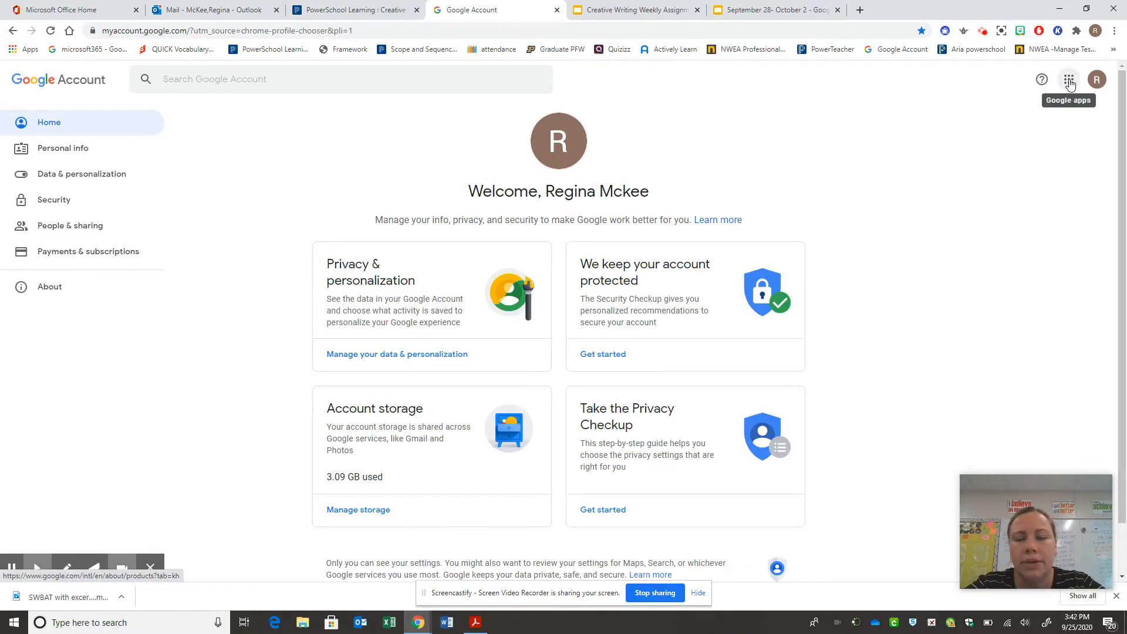
Step: Launch Google Docs from the Google apps grid and start a Blank document
click(1070, 82)
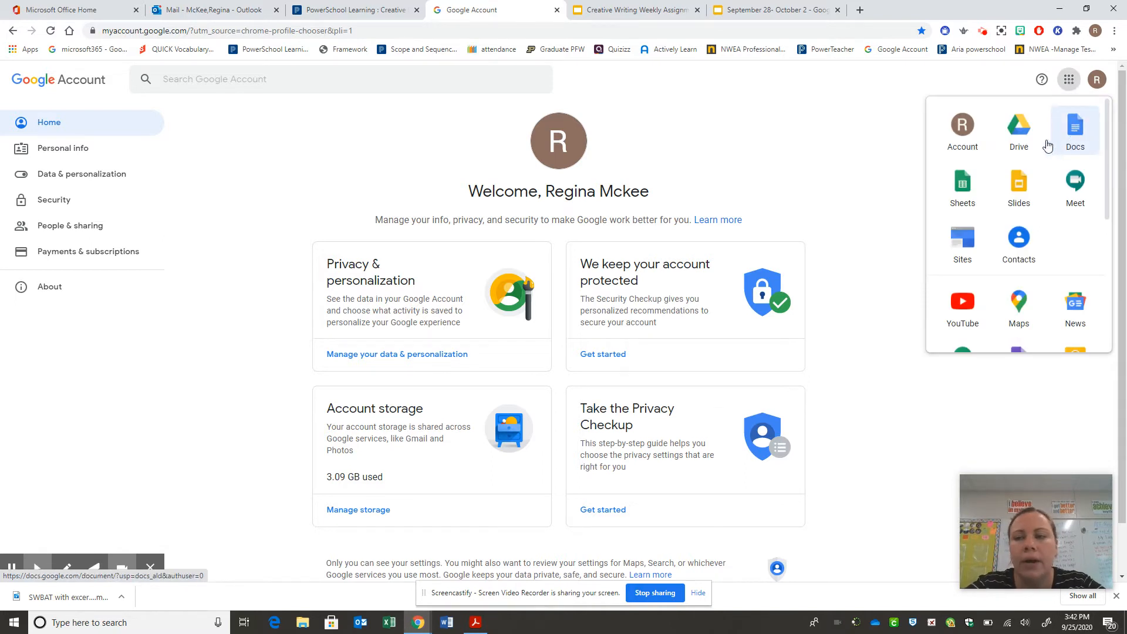
mouse_move(1107, 124)
mouse_down()
mouse_move(1107, 162)
mouse_move(1107, 126)
mouse_up()
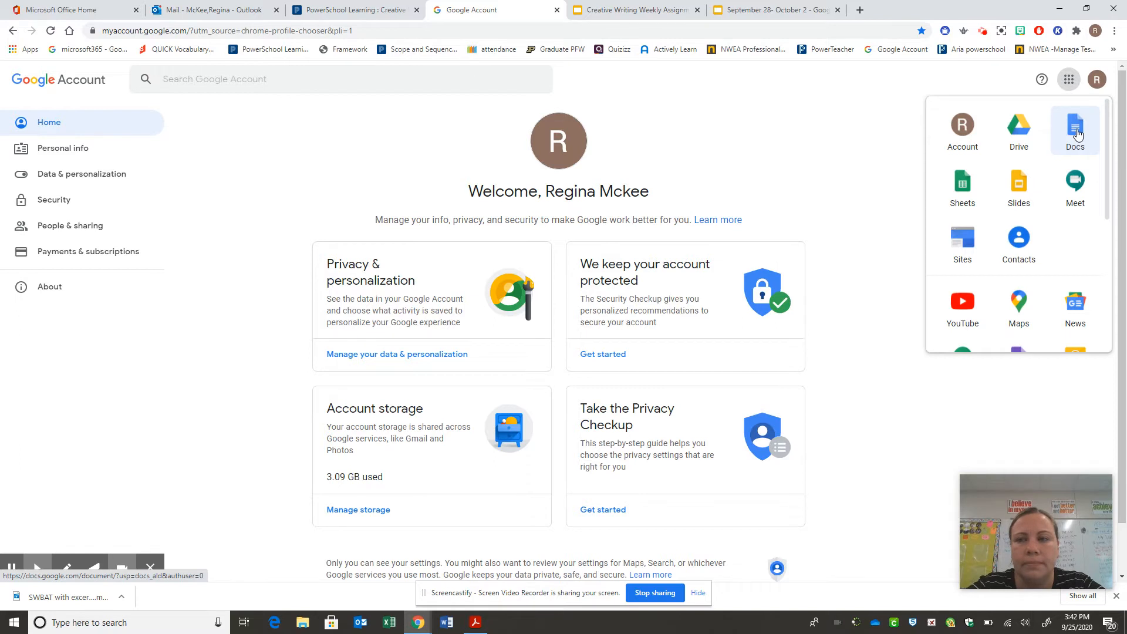
click(1077, 134)
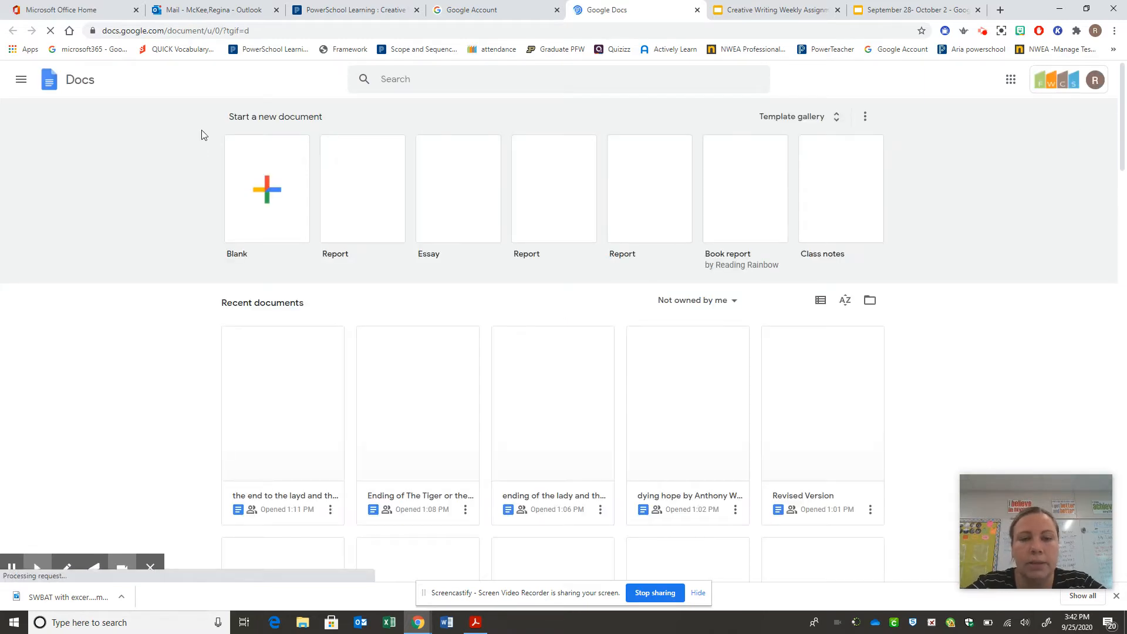
click(272, 199)
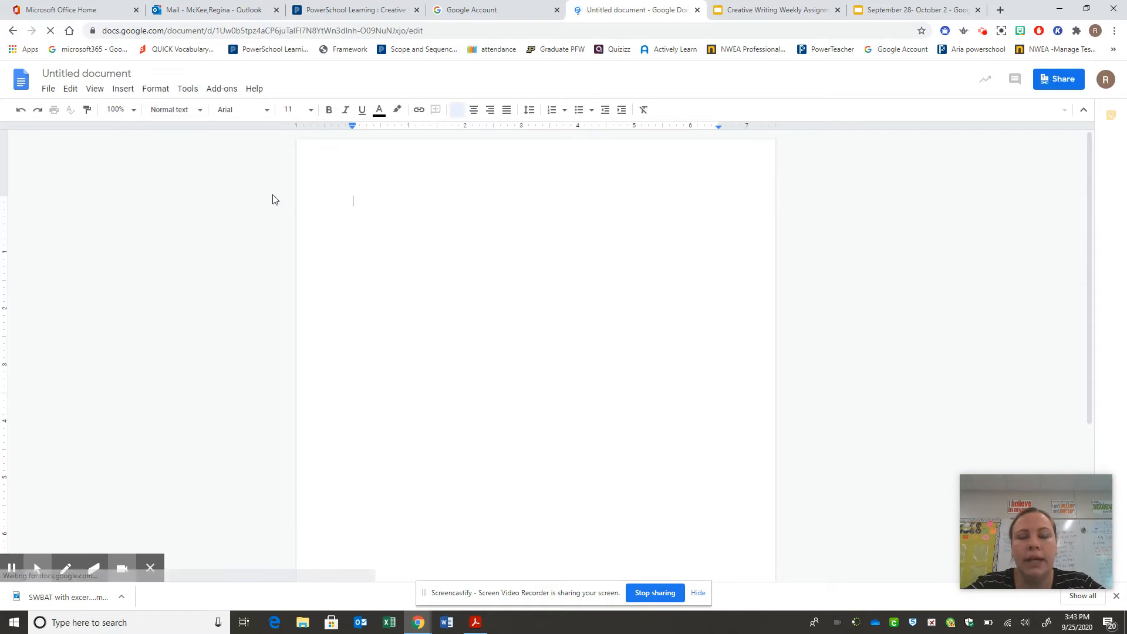
Step: Replace 'Untitled document' with the student's surname followed by '-Narrative Essay'
click(80, 72)
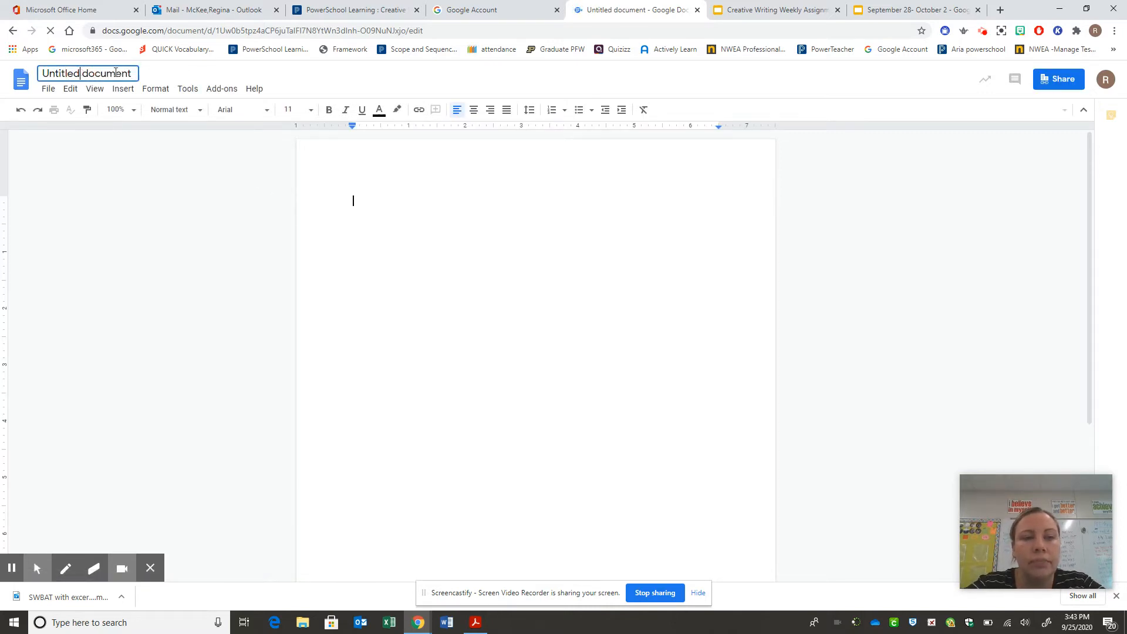
click(49, 67)
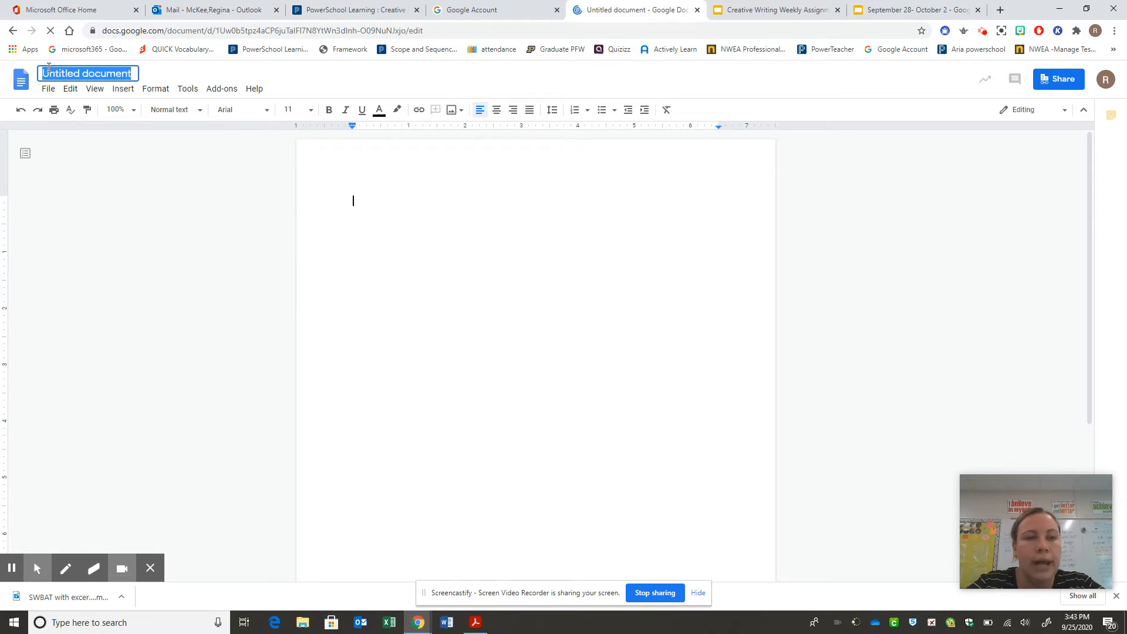
key(BackSpace)
text(McK)
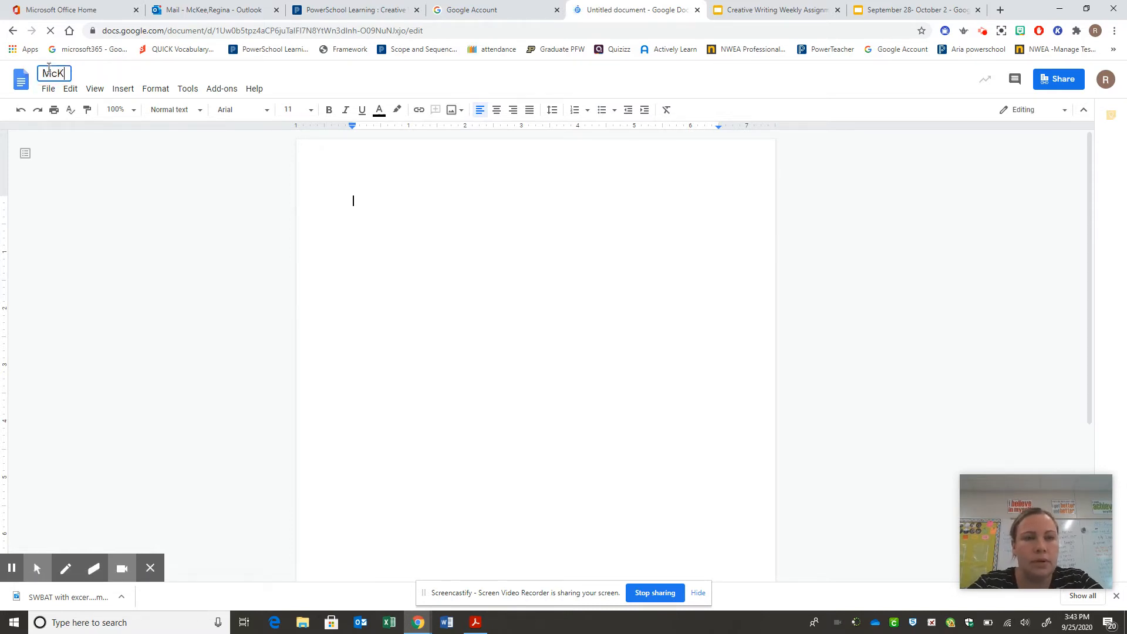
text(ee-)
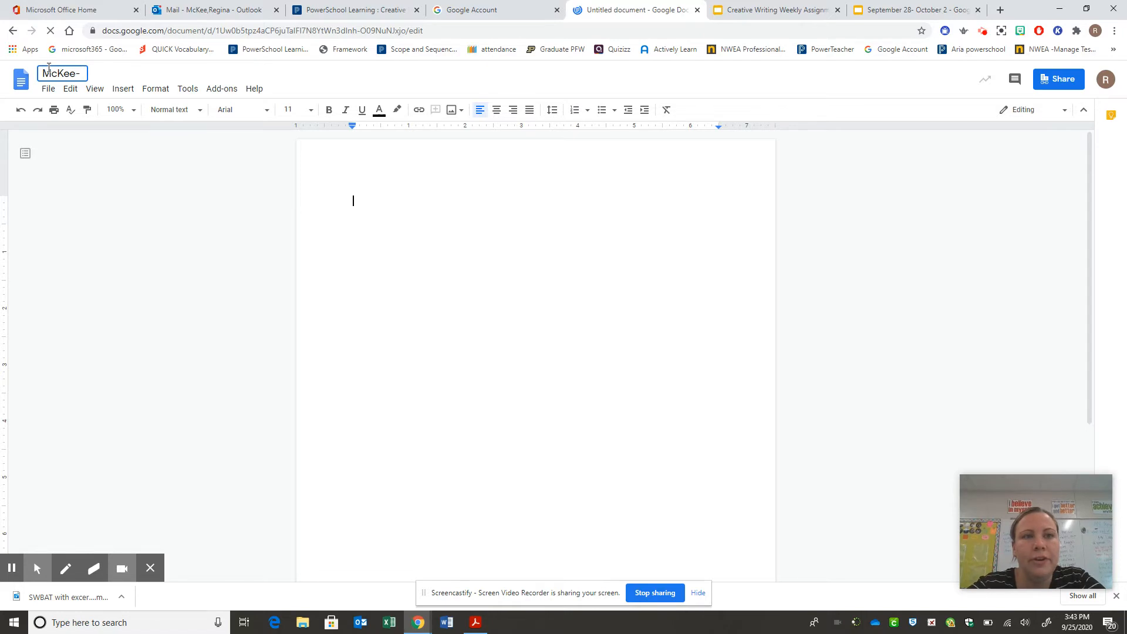
text(Narrative )
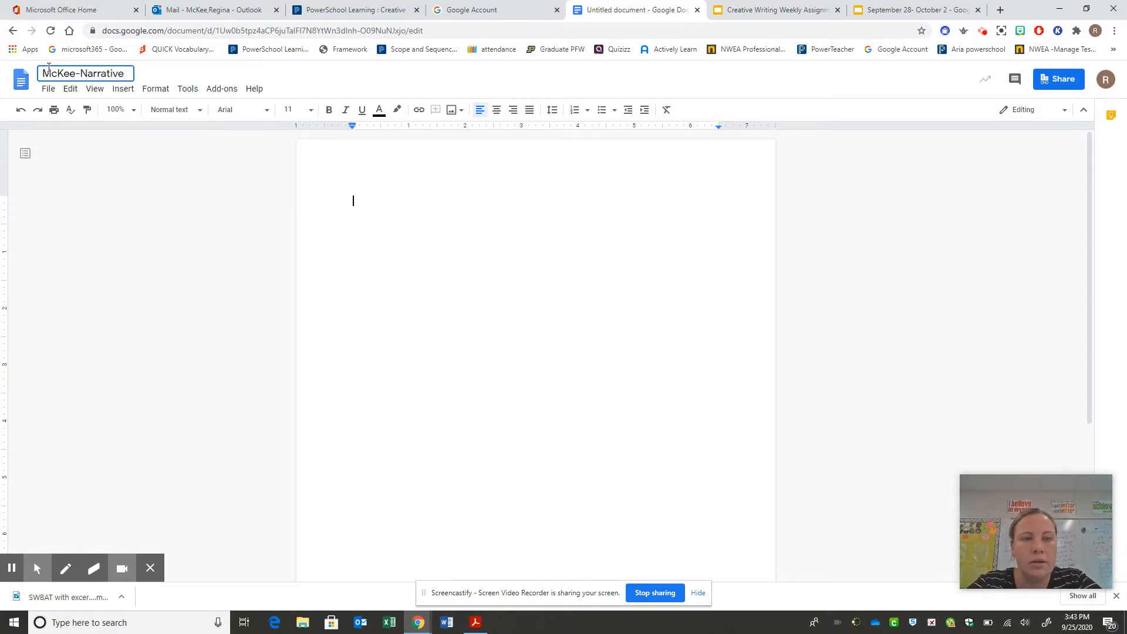
text(Essay)
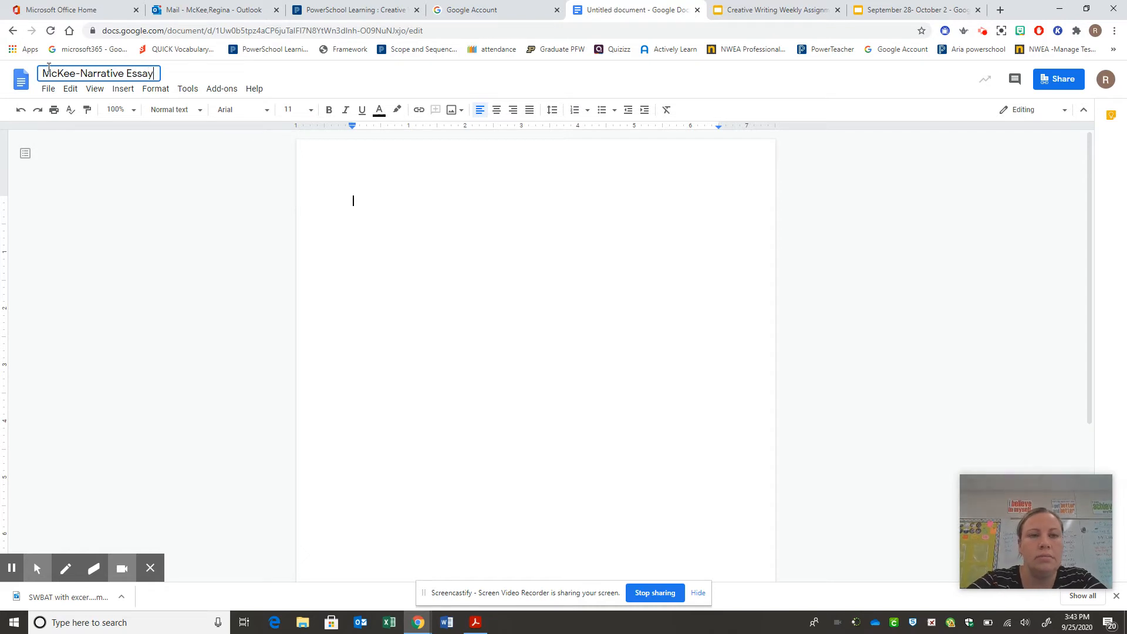
Step: Commit the new title and set the font to Times New Roman, size 12
click(361, 202)
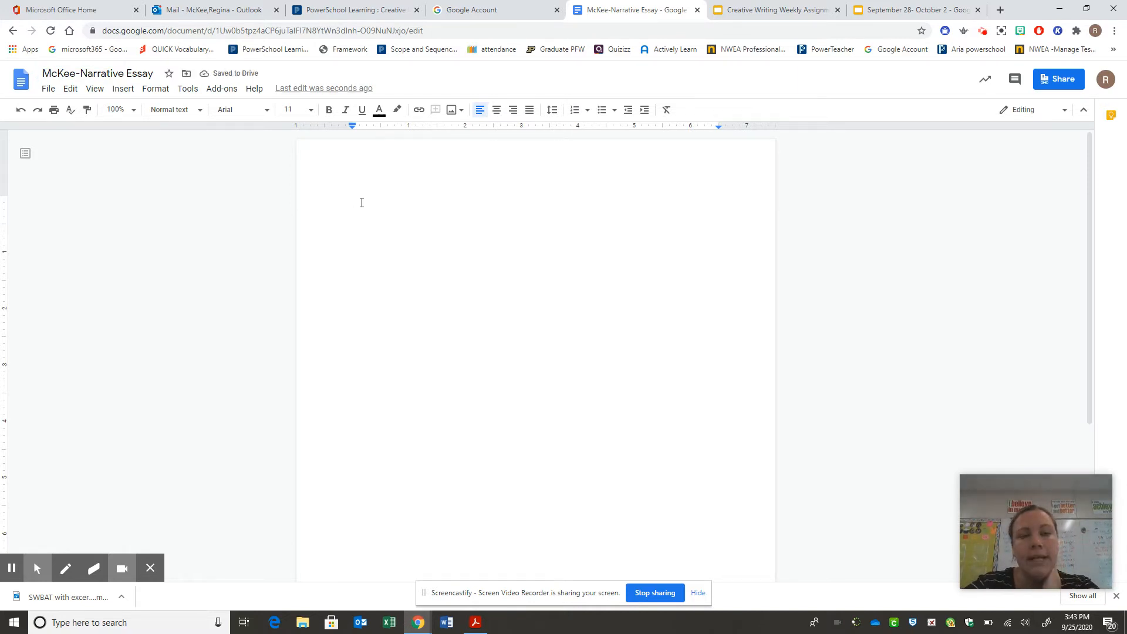
click(264, 115)
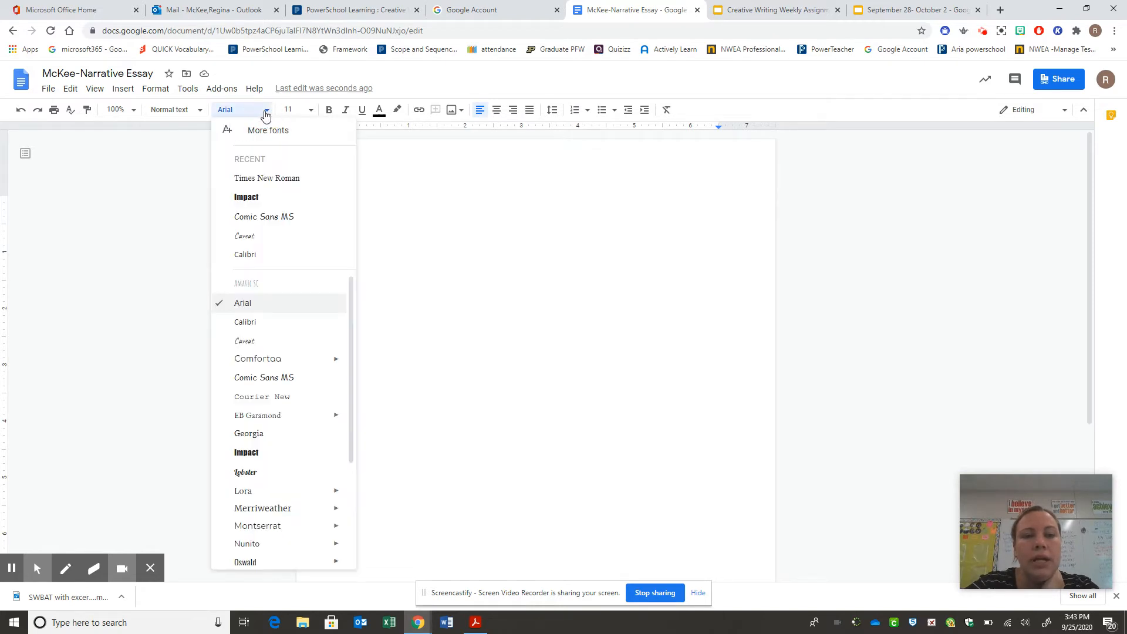
click(273, 179)
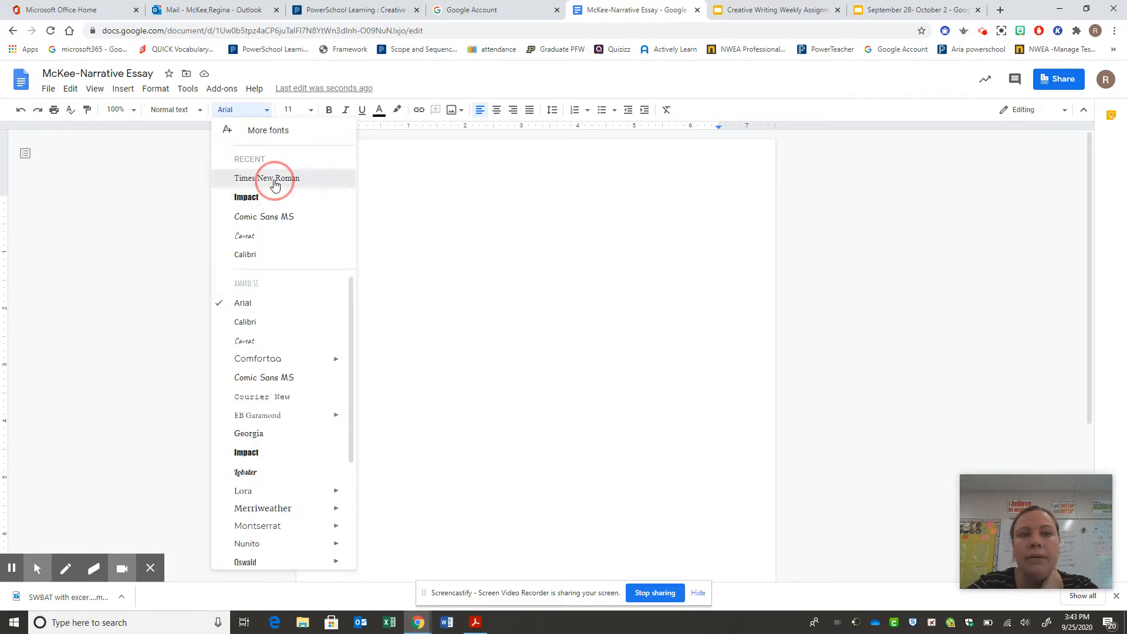
click(302, 110)
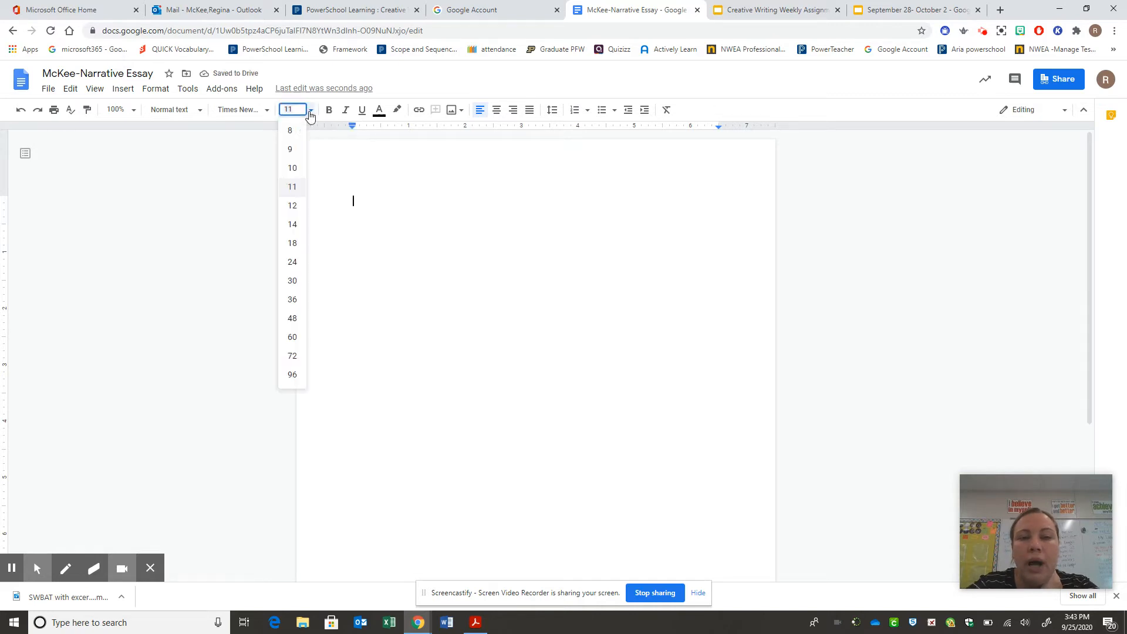
click(293, 206)
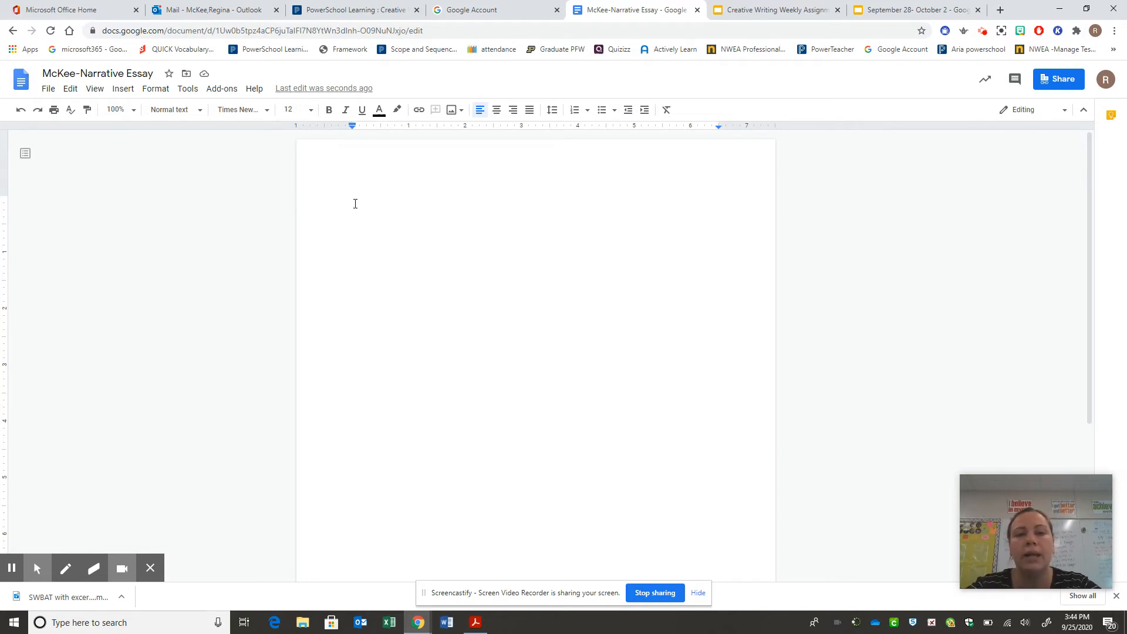
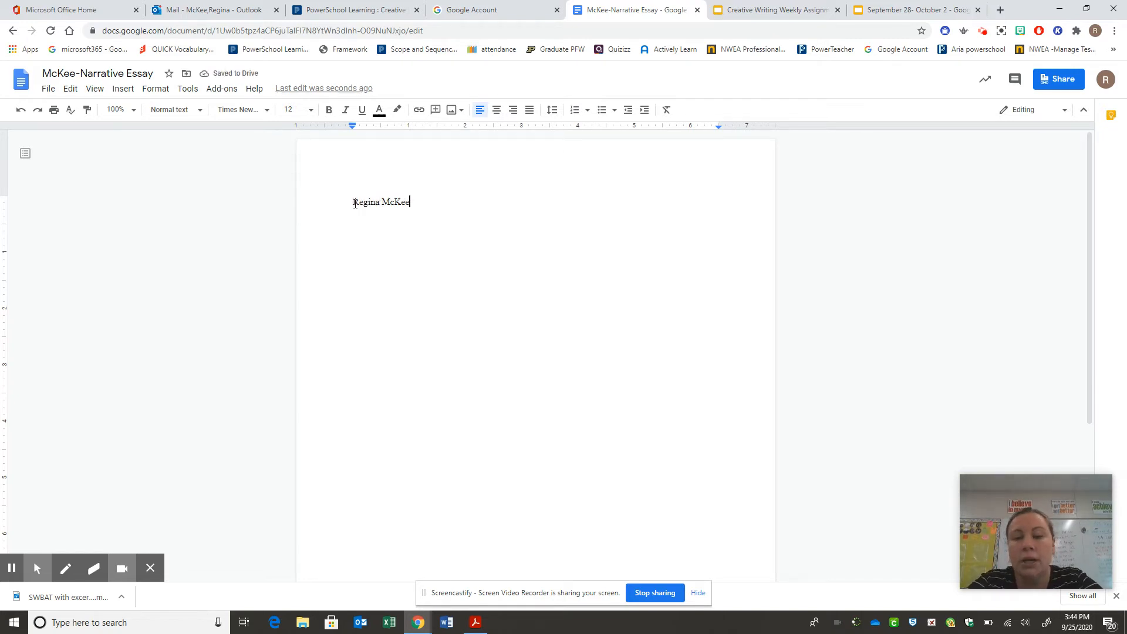
Step: Type the heading lines: student's full name, 'Period 10', 'Narrative Essay', plus two blank lines
key(Return)
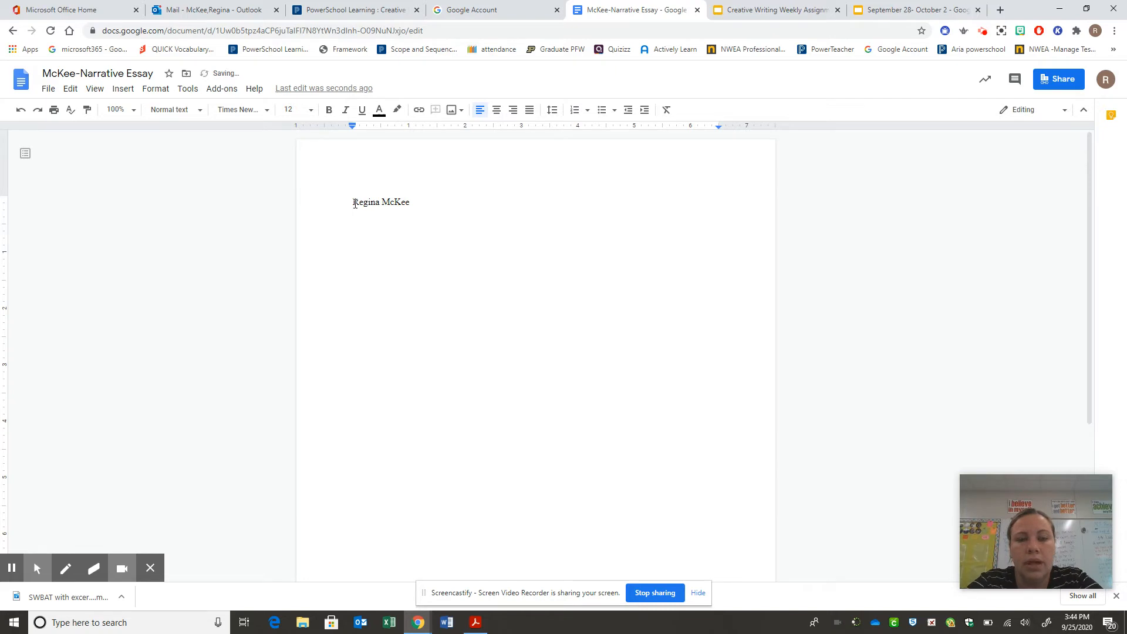
text(Period)
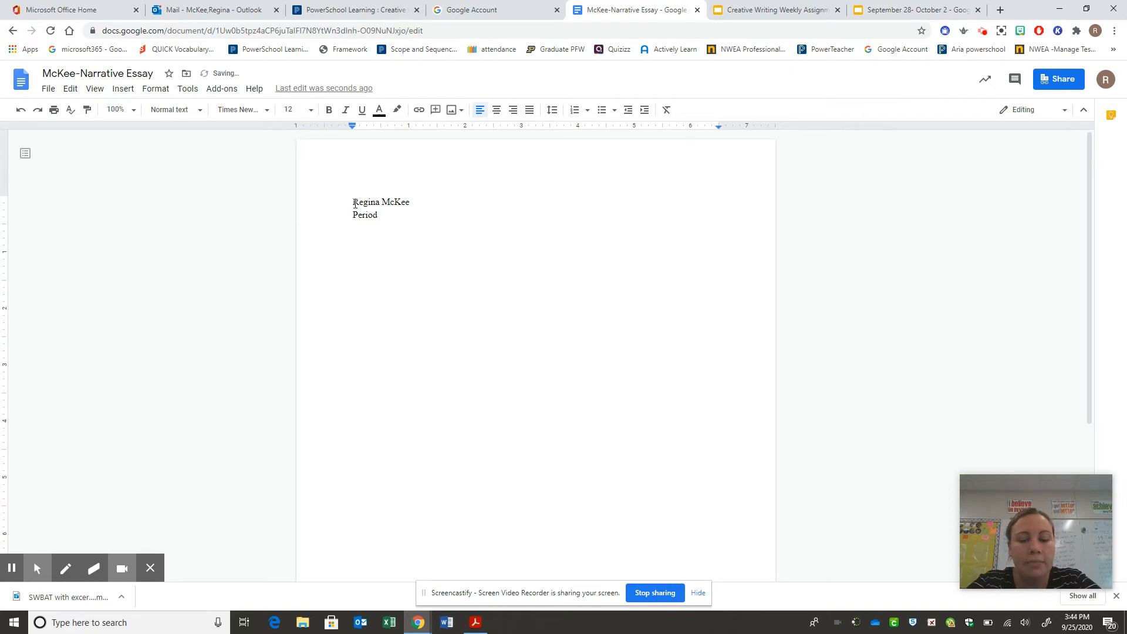
text( 10)
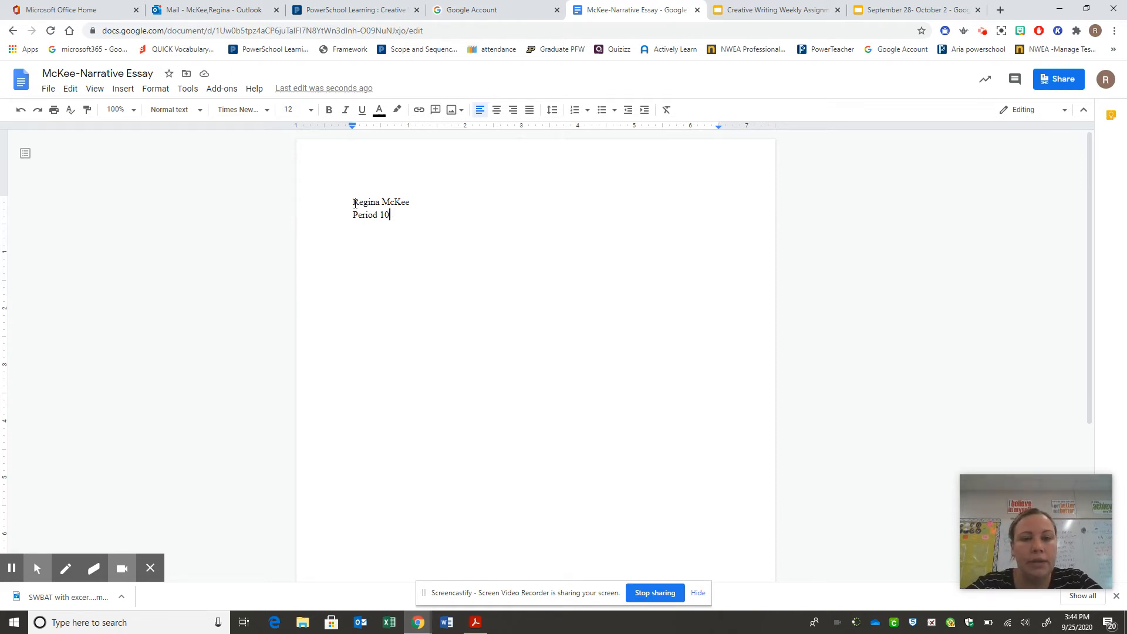
key(Return)
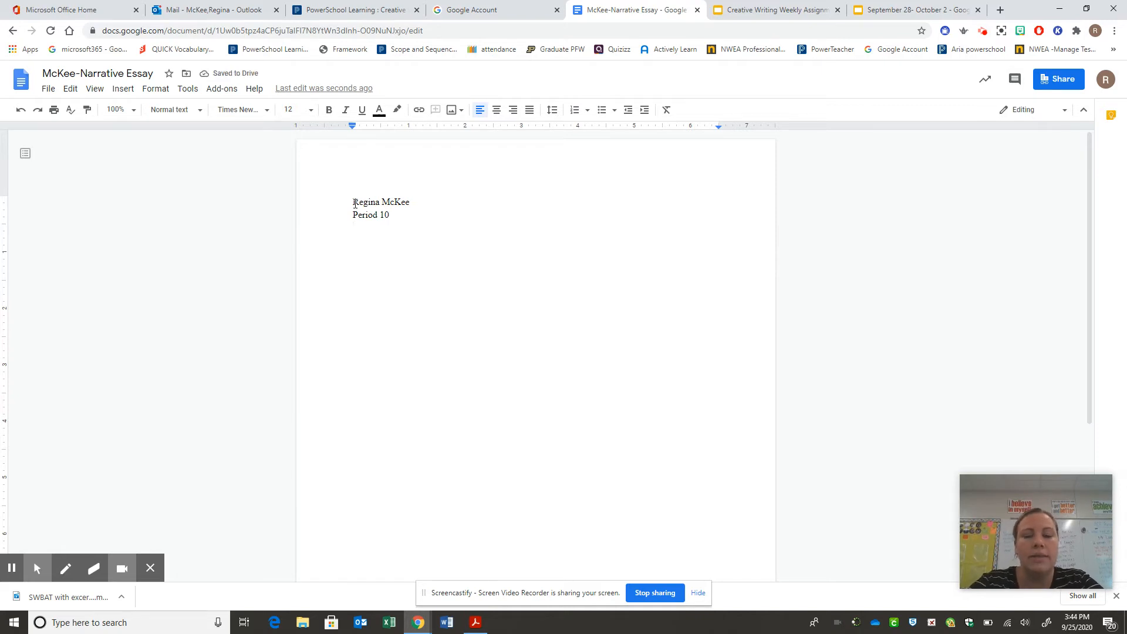
text(Na)
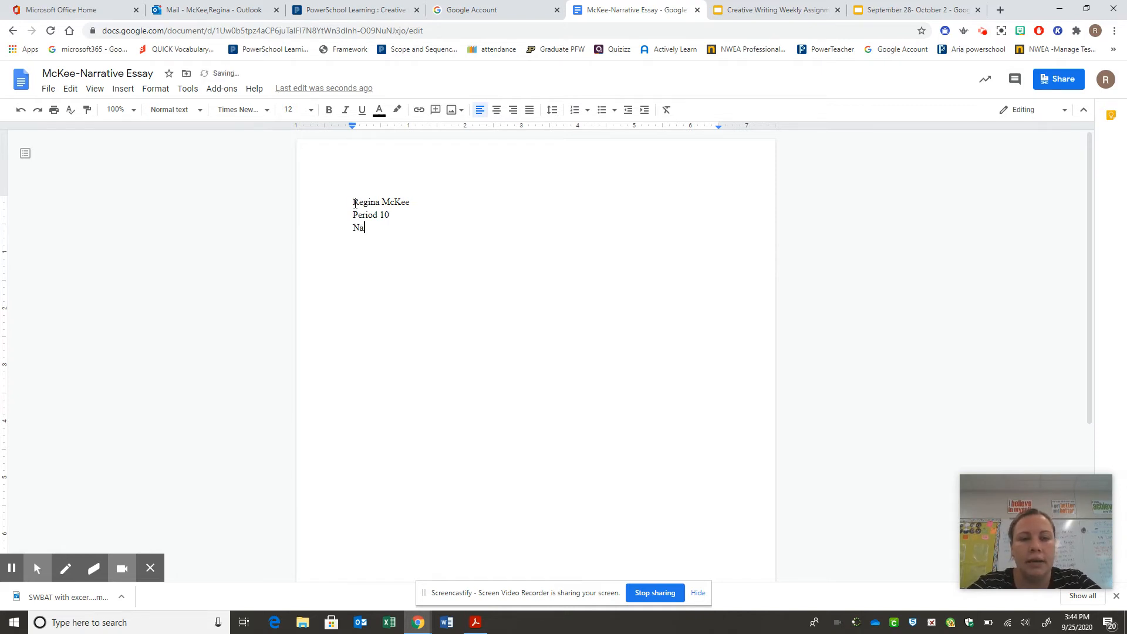
text(rrative Esas)
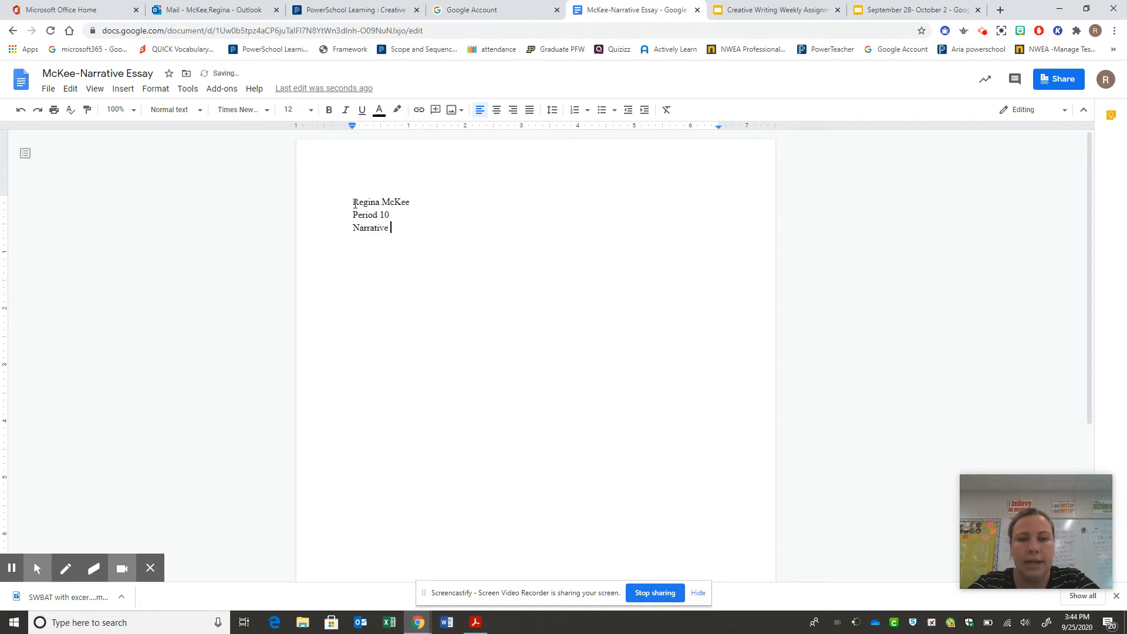
key(BackSpace)
key(BackSpace)
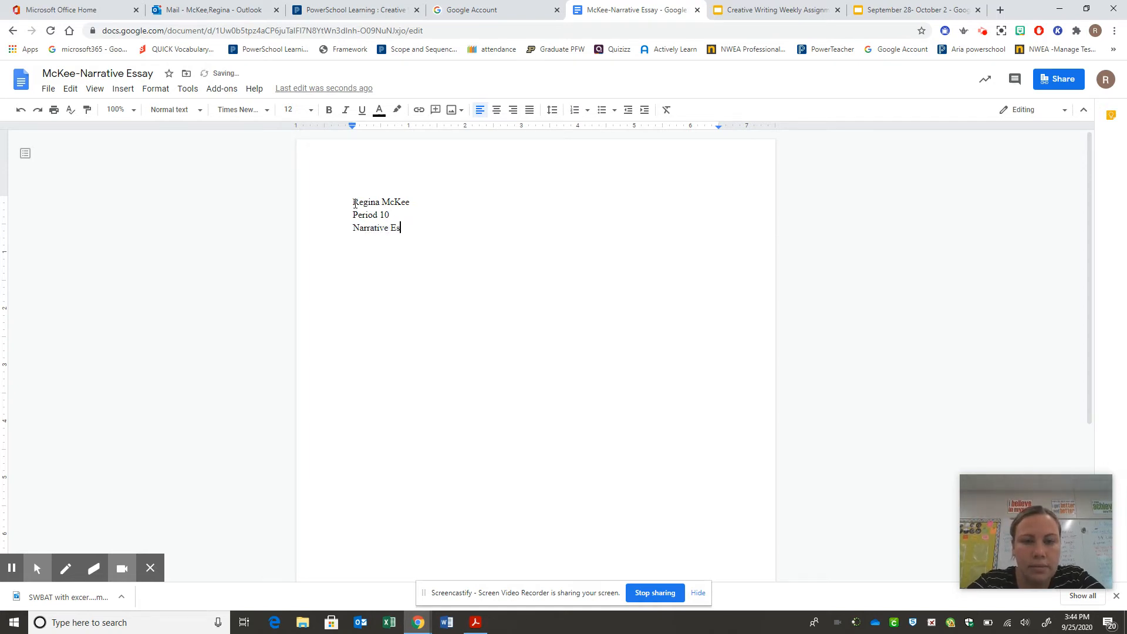
text(say)
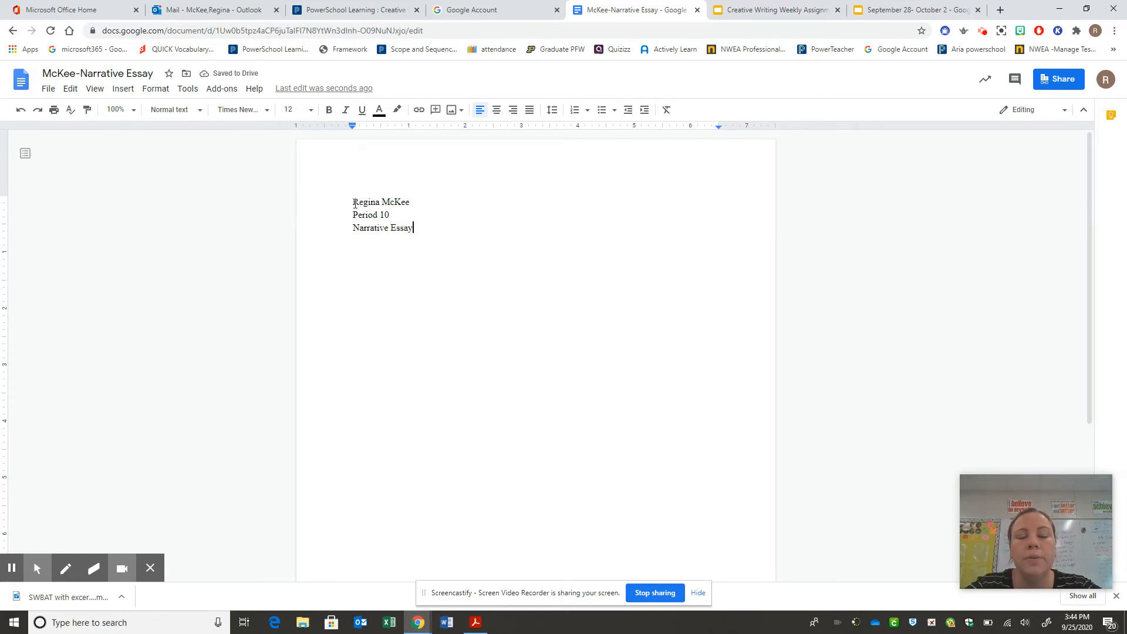
key(Return)
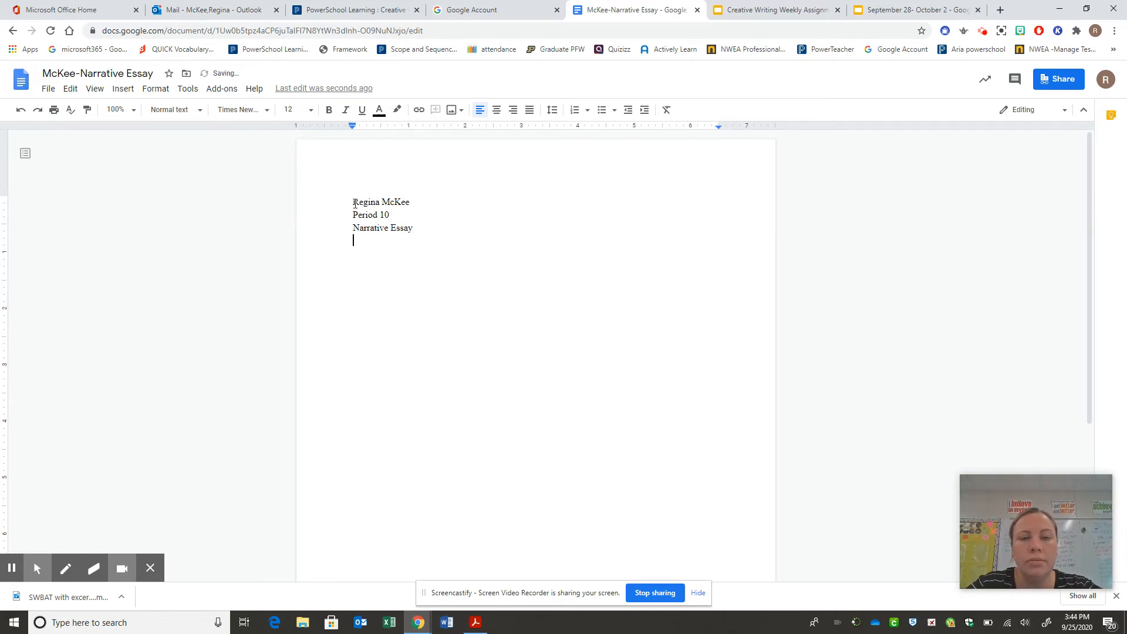
key(Return)
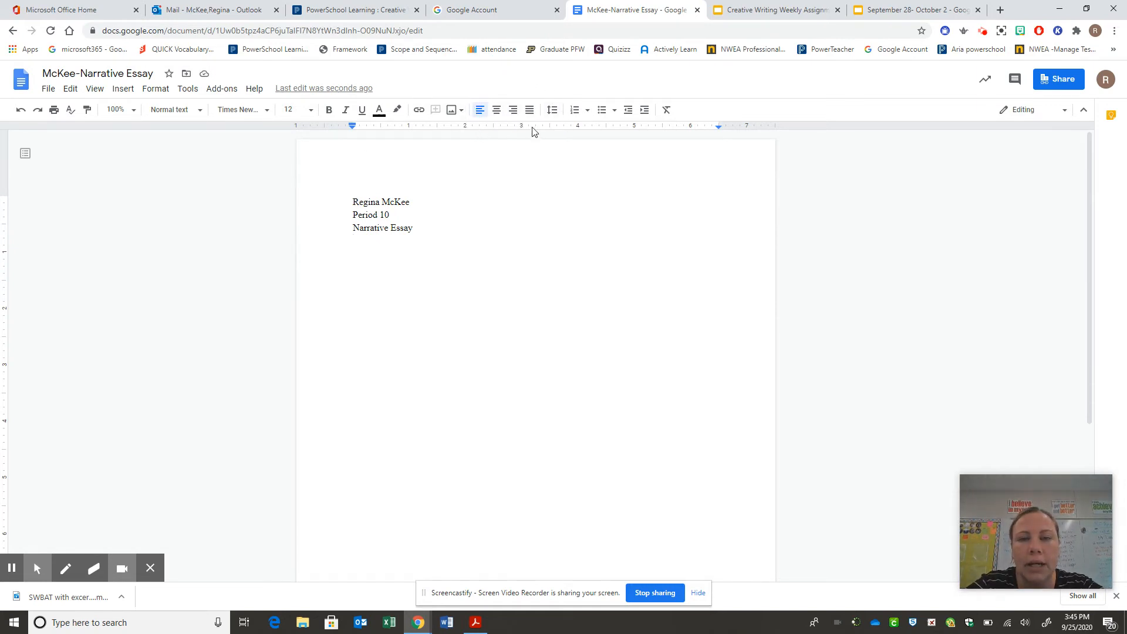
Step: Add a centered 'Title' line, then left-align the next line
click(498, 112)
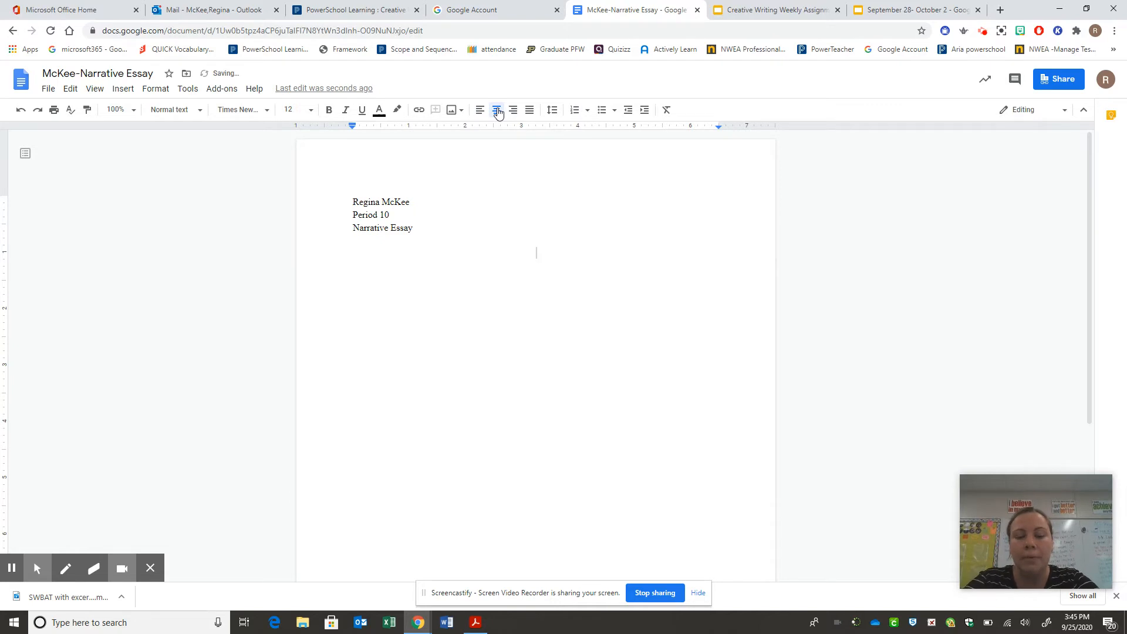
text(Title)
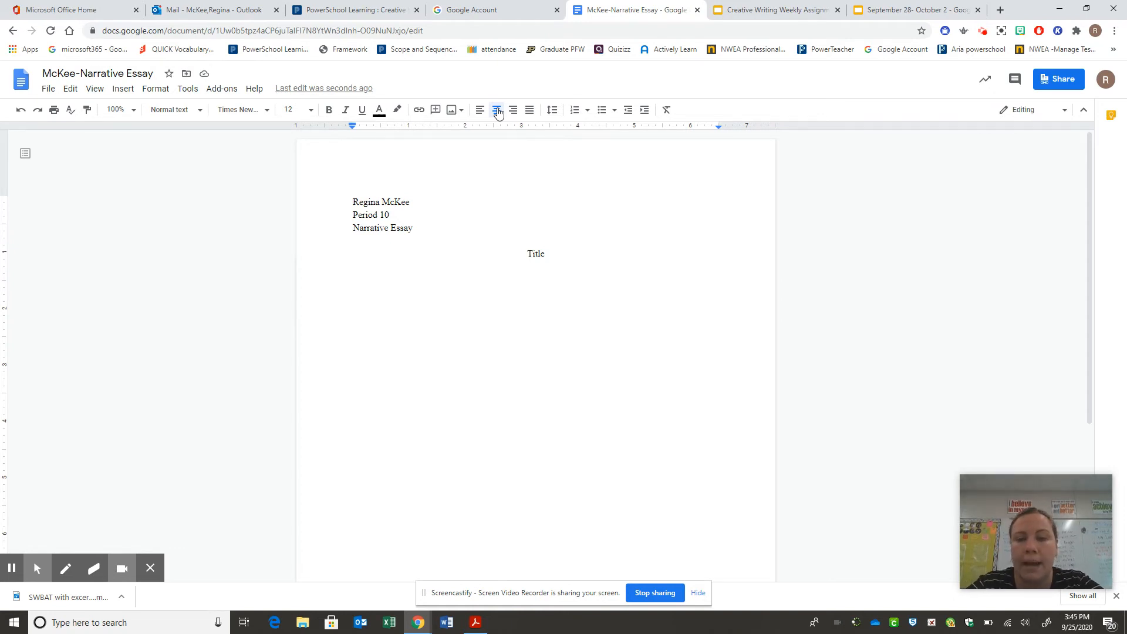
key(Return)
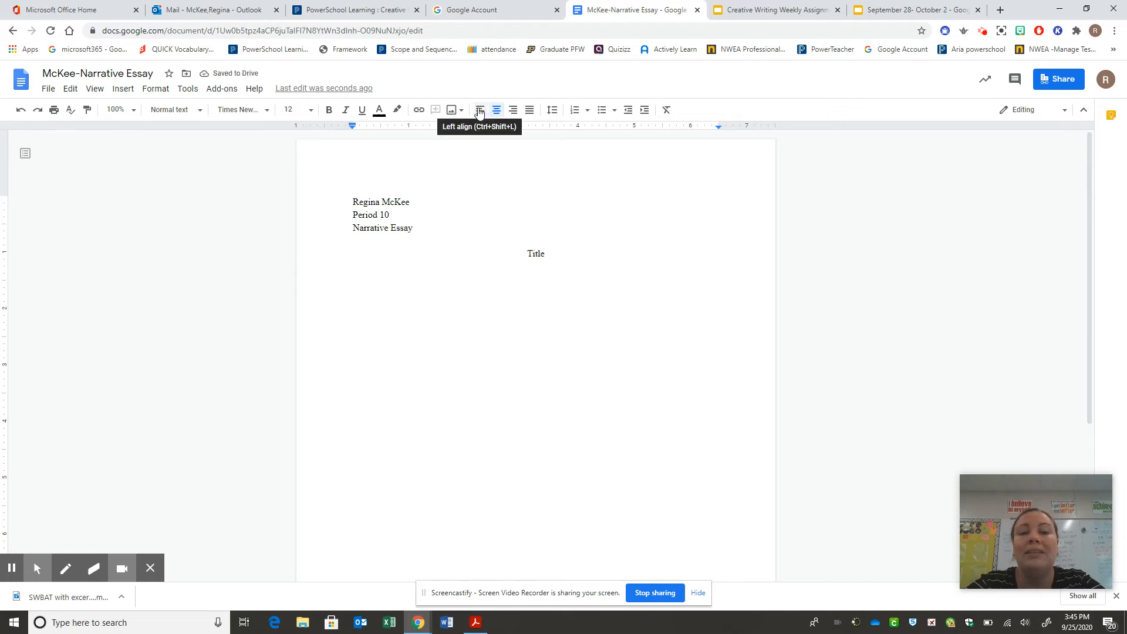
click(479, 111)
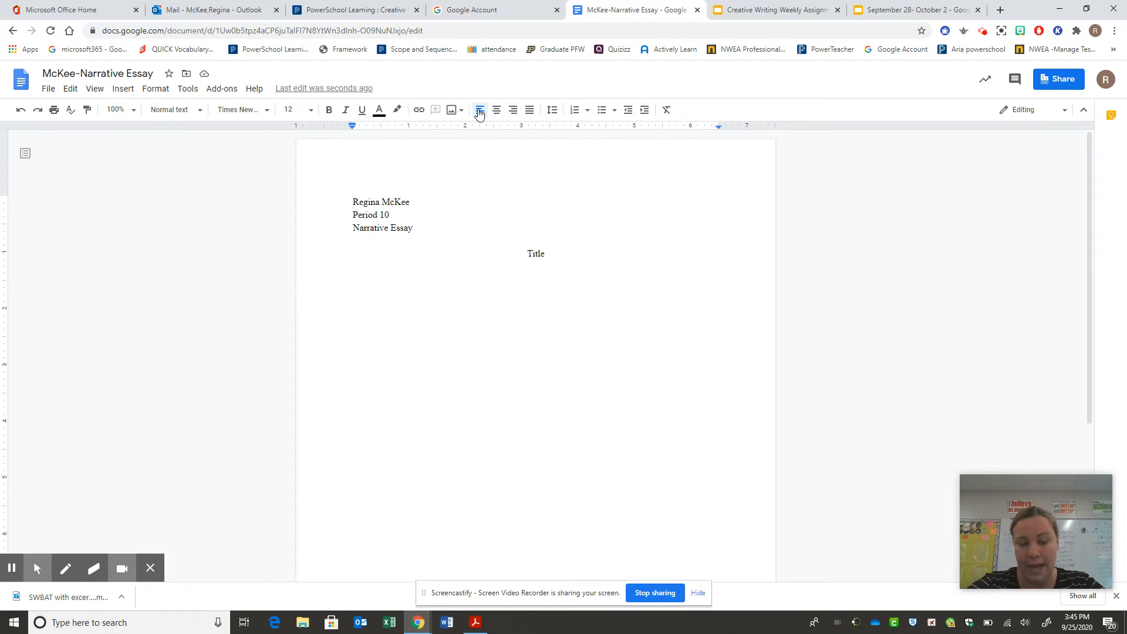
Step: Indent the first line of the new paragraph with a Tab
key(Tab)
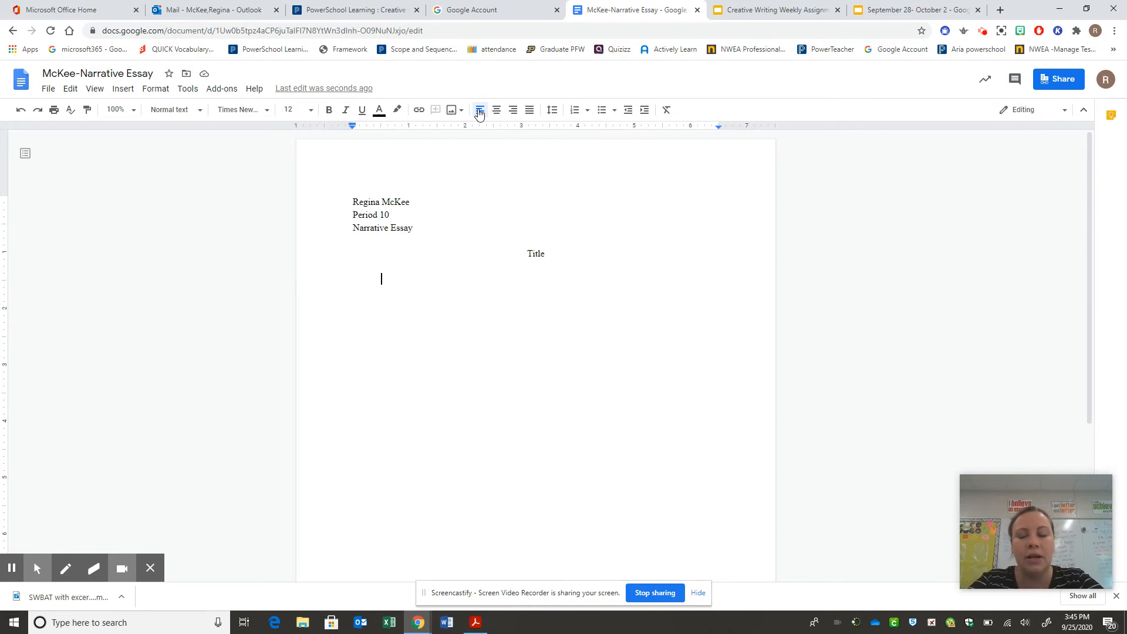
Step: Type 'This is how you will format yourpaper.' and 'This would be the beginning of my essay…until the story is done'
text(This is )
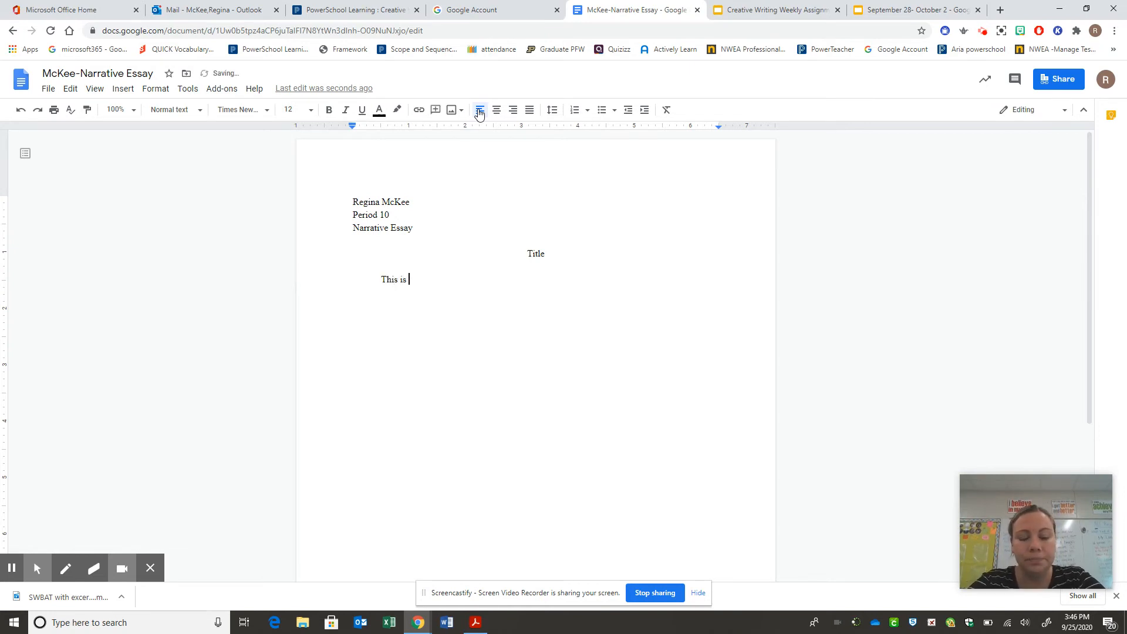
text(how you )
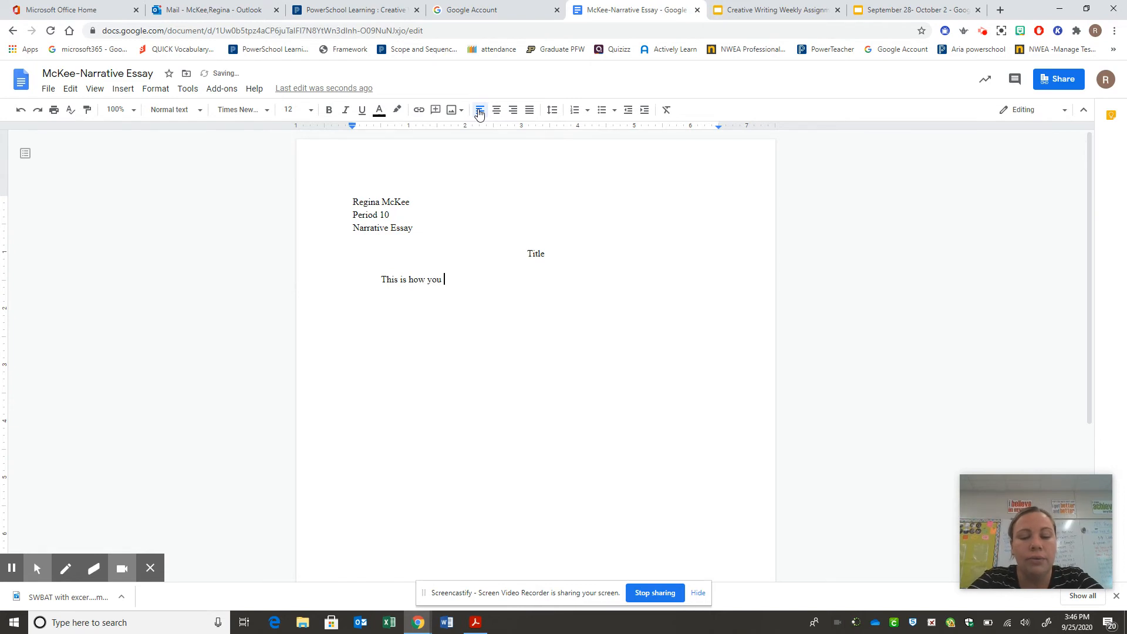
text(will format y)
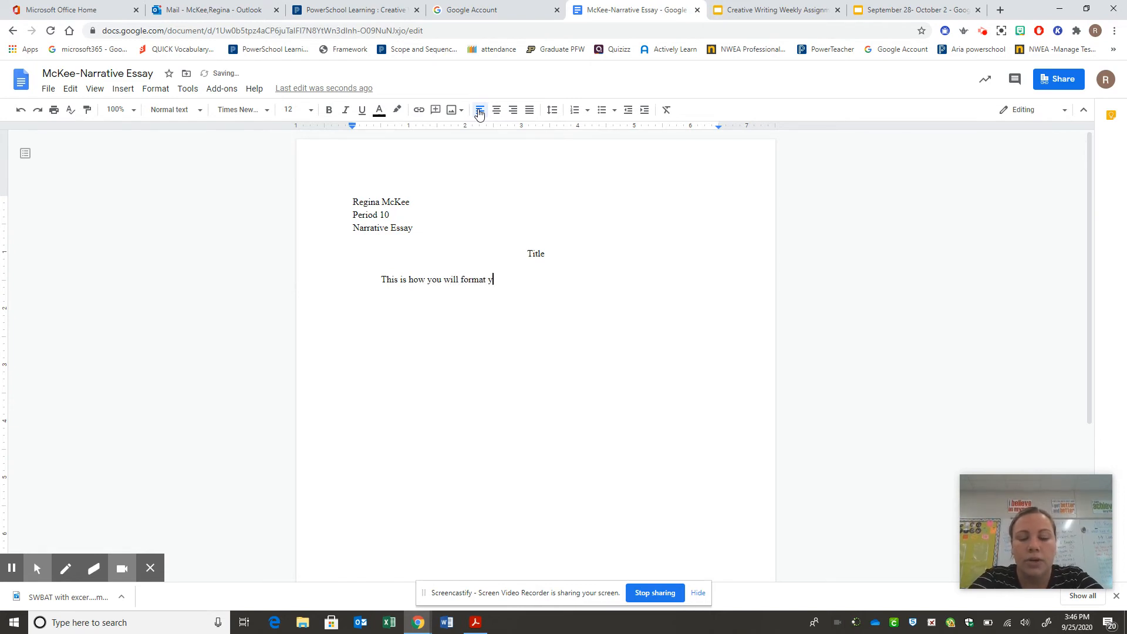
text(ourpaper)
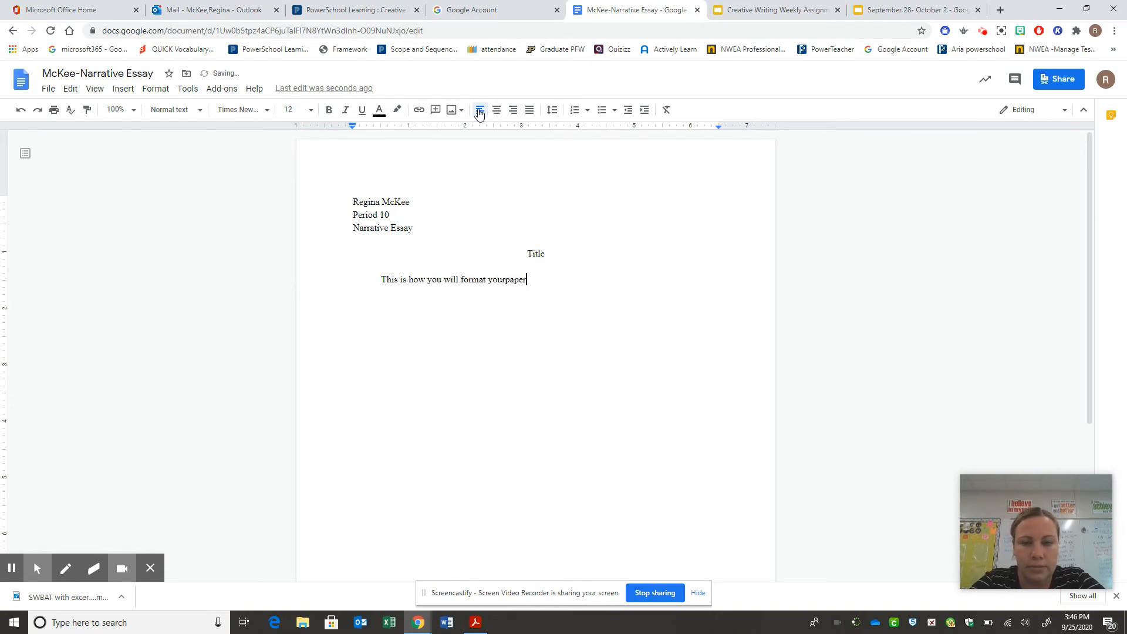
text(.)
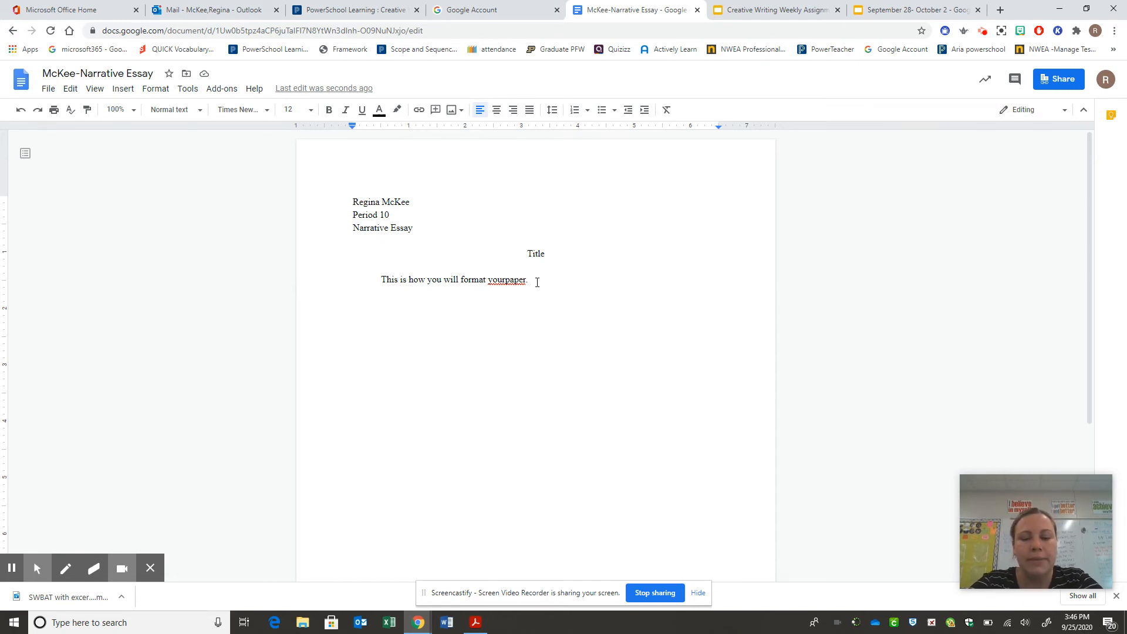
text(This would )
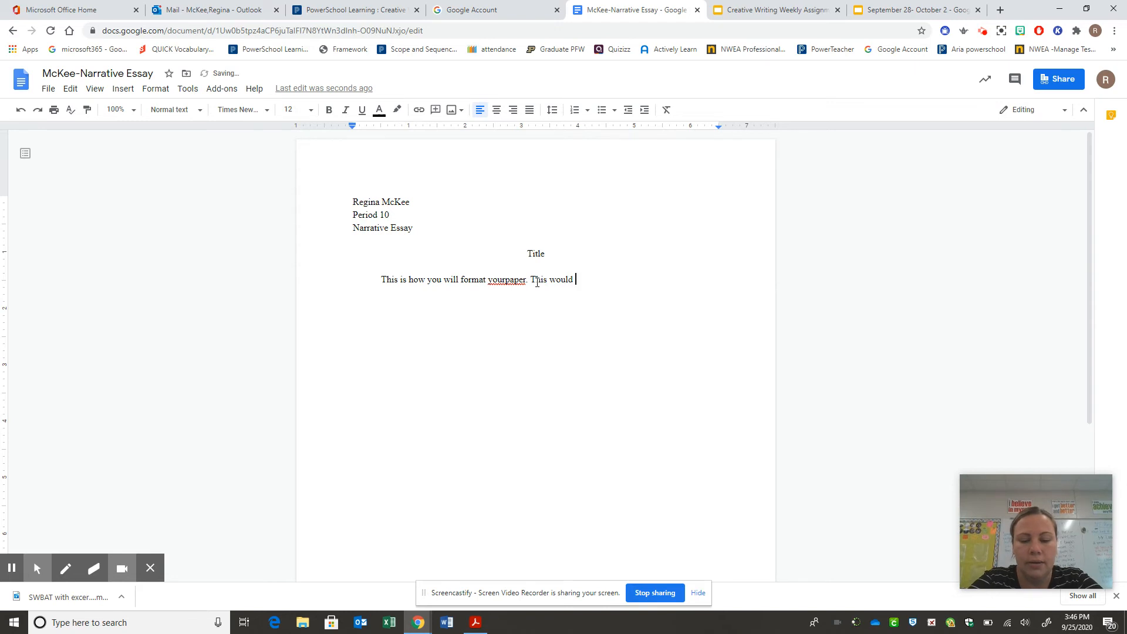
text(be the beginning of)
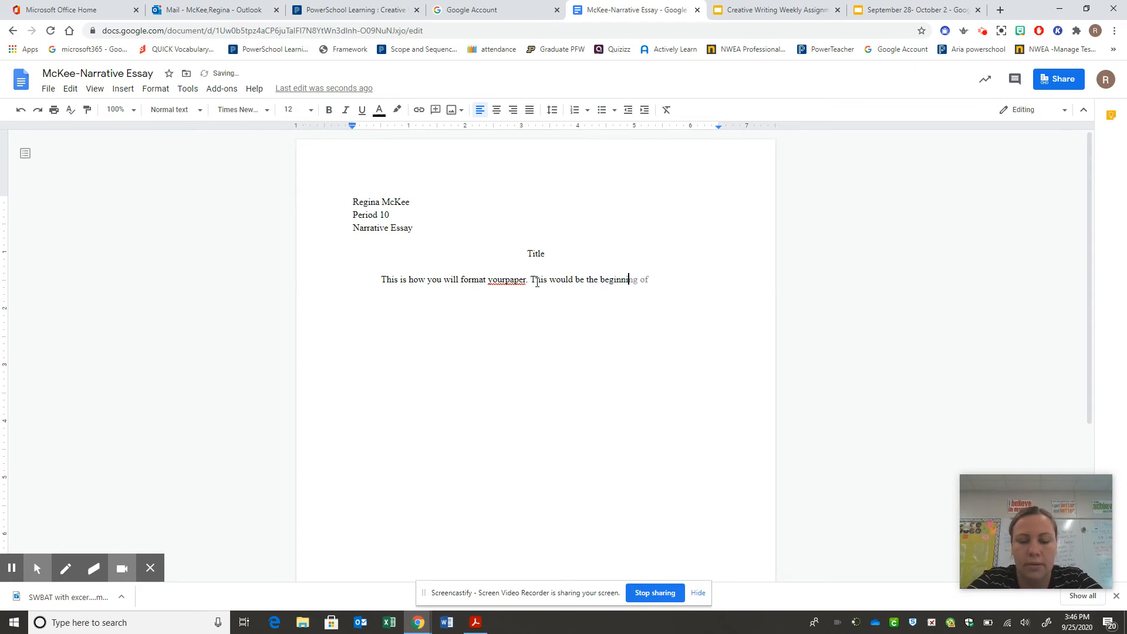
text( my ess)
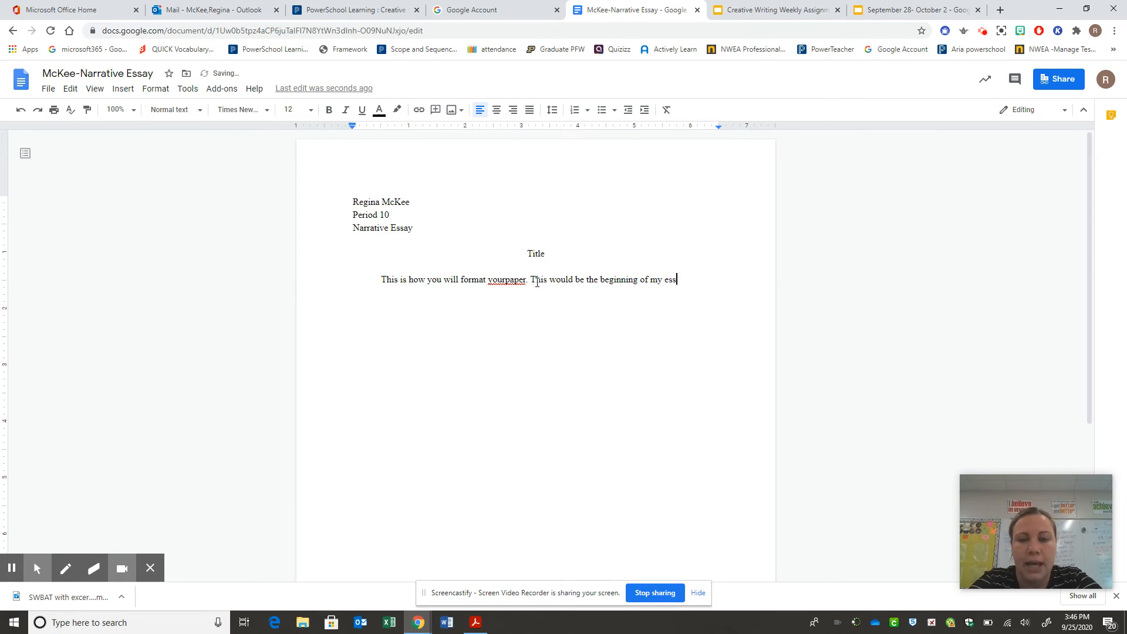
text(ay and I w)
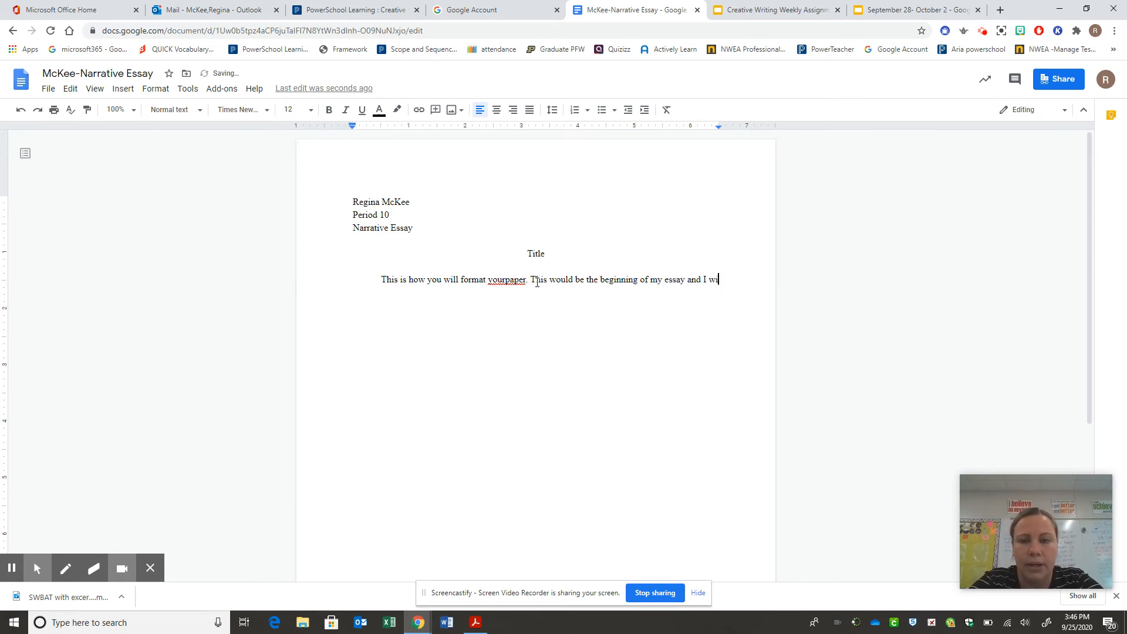
text(ould cont)
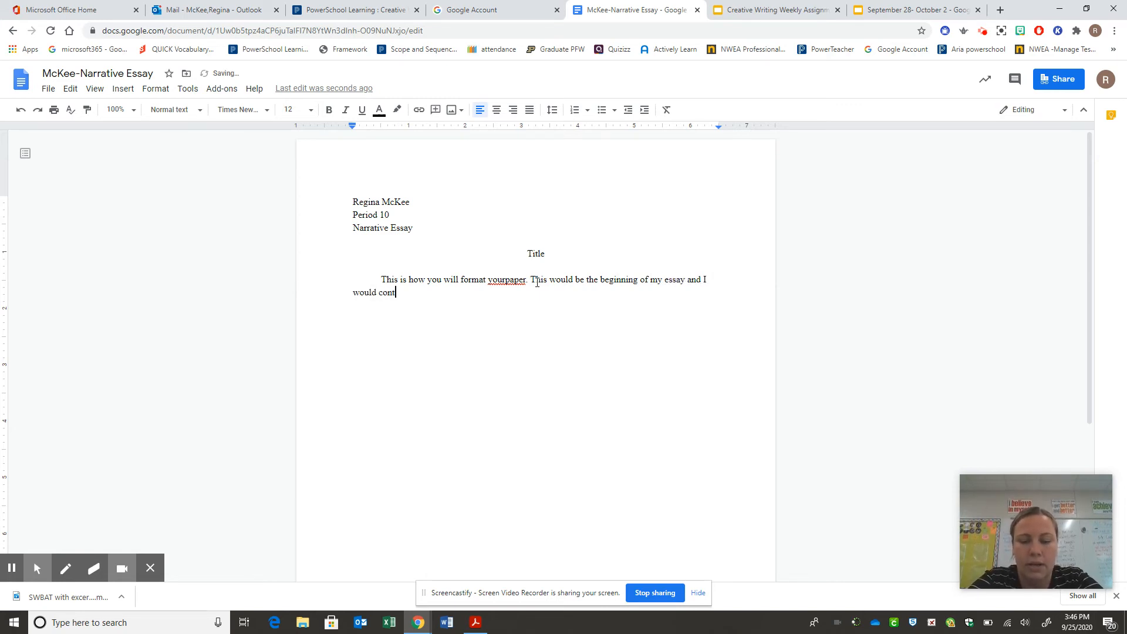
text(niu)
key(BackSpace)
key(BackSpace)
key(BackSpace)
key(BackSpace)
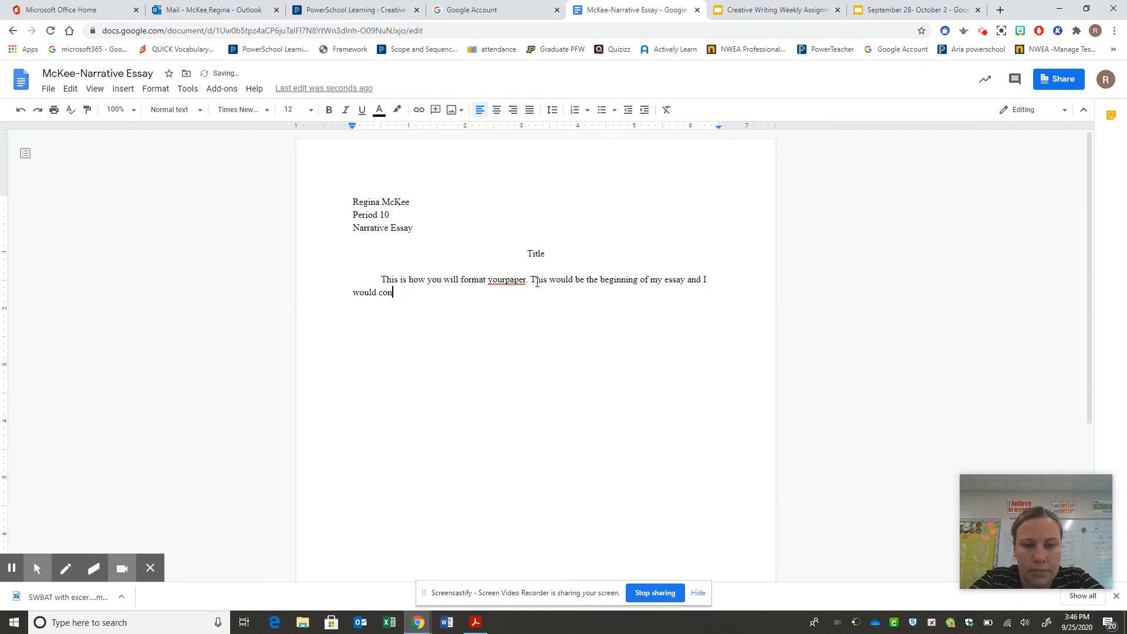
text(tinue to y)
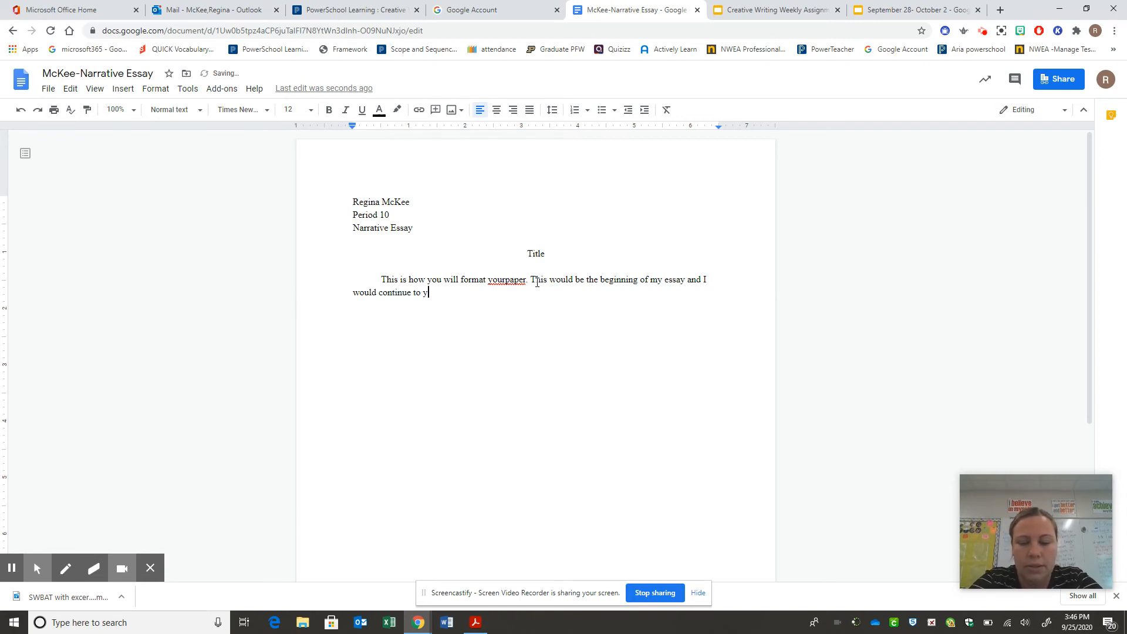
text(pe until)
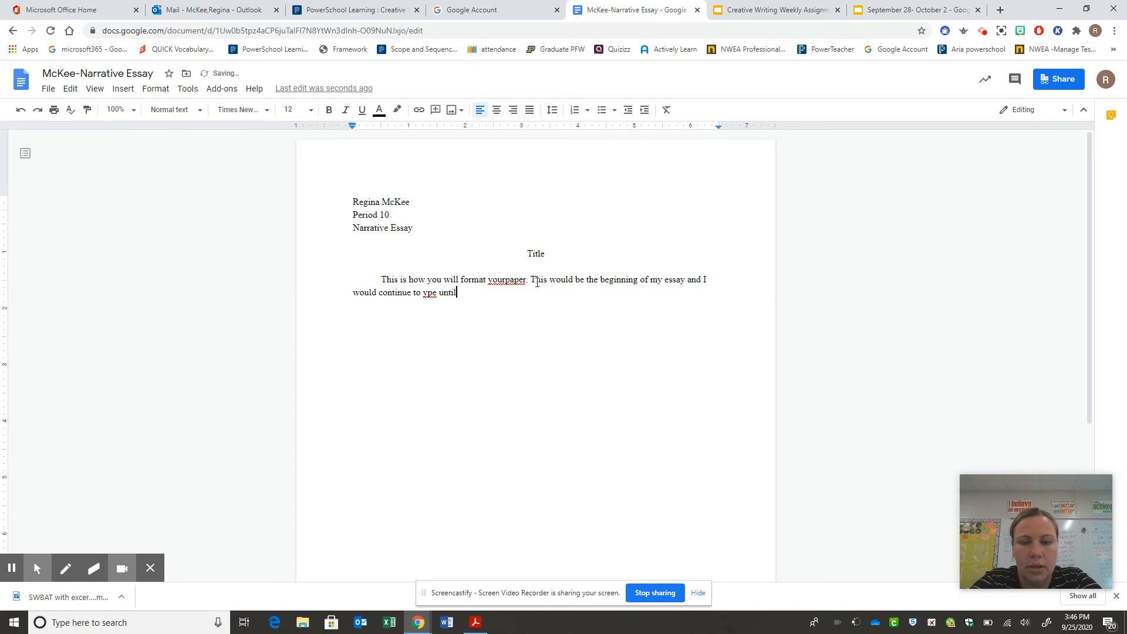
text( the stoy)
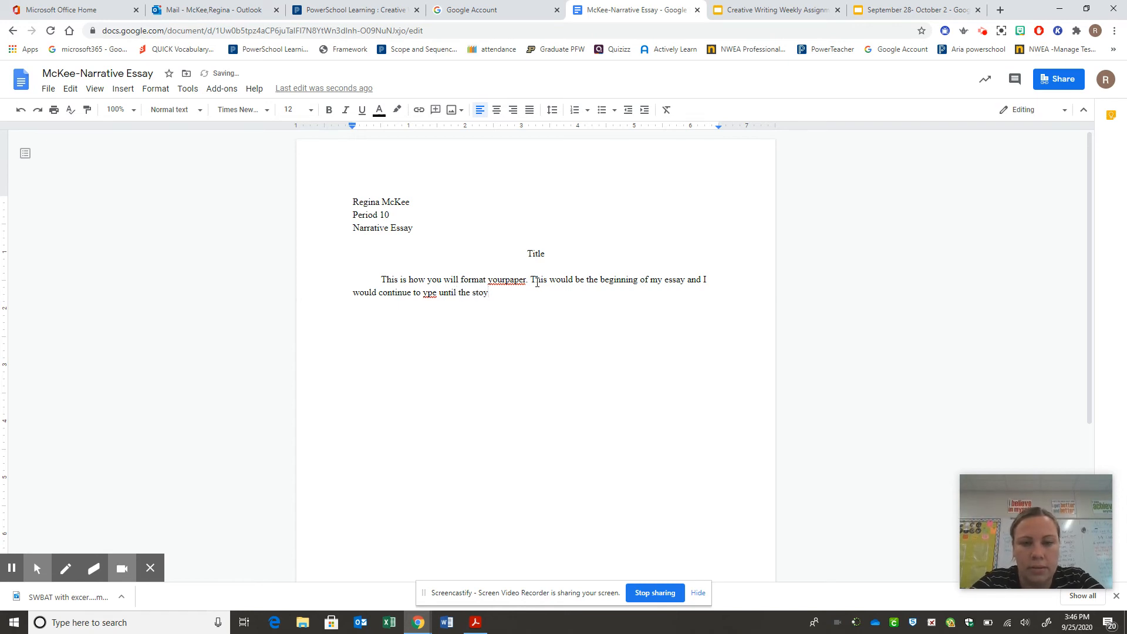
key(BackSpace)
text(ry is done.)
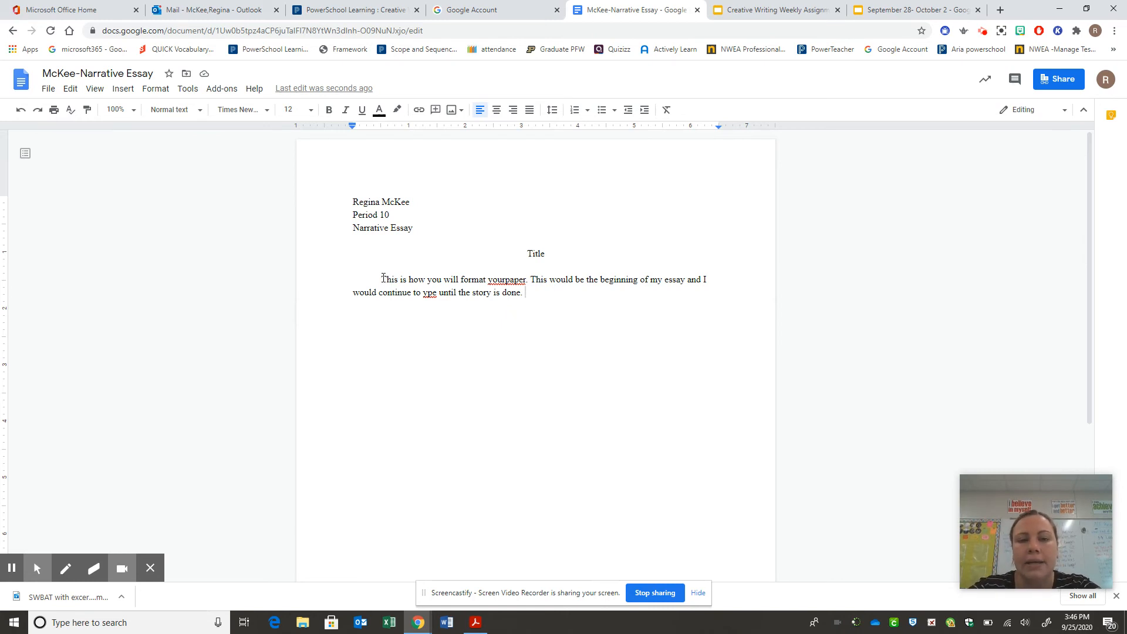
Step: Set the body paragraph's line spacing to Double via Format > Line spacing
drag(382, 279, 547, 331)
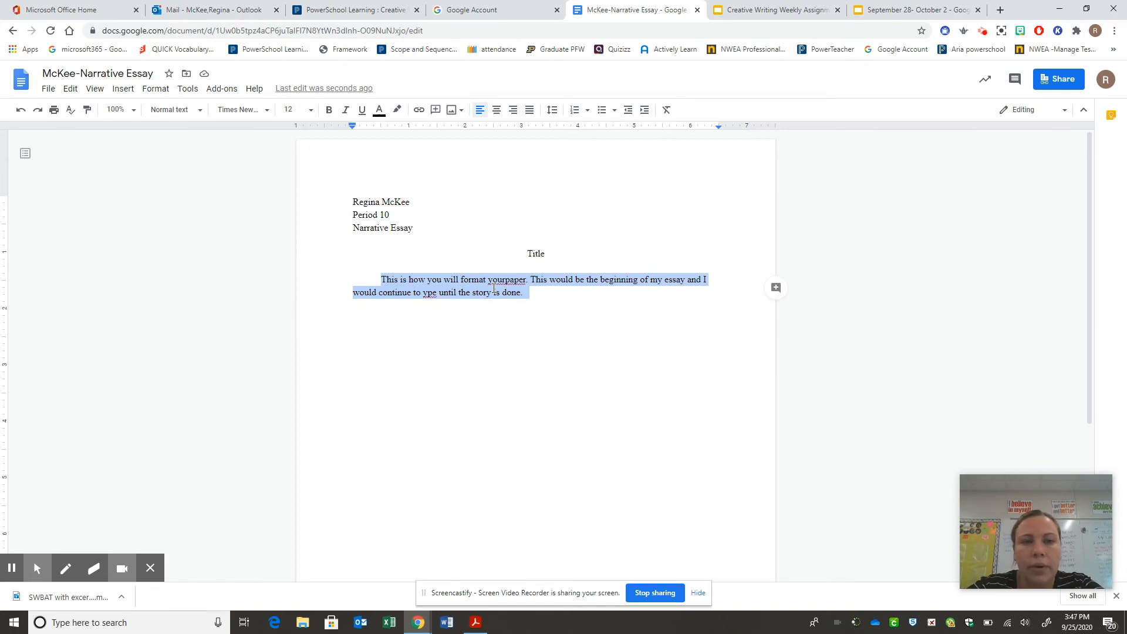
click(155, 90)
mouse_move(189, 131)
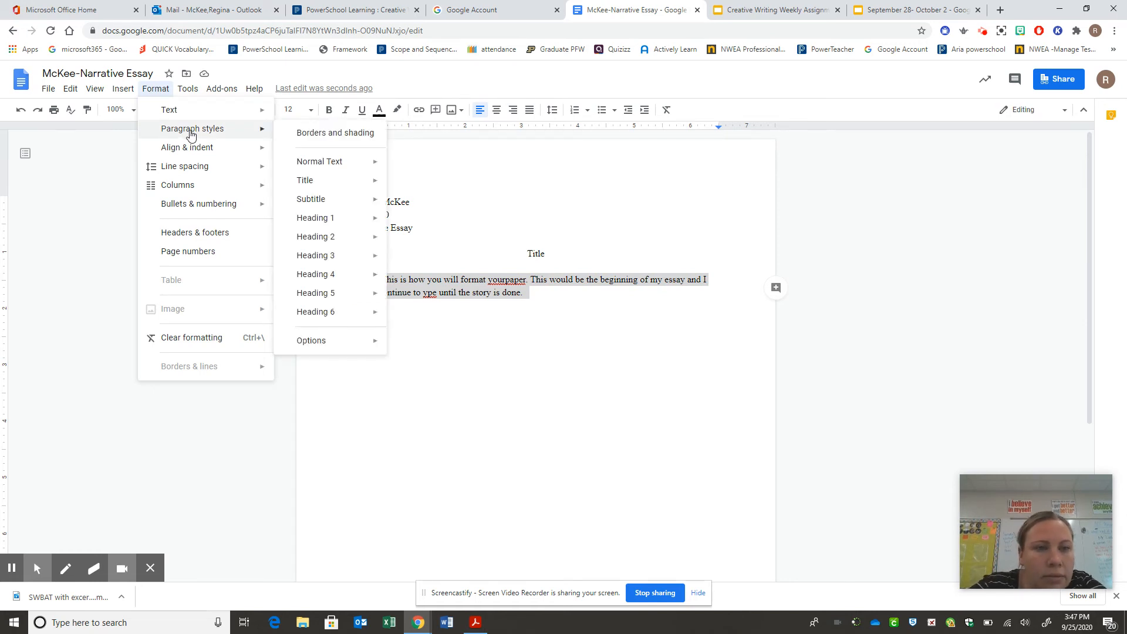
mouse_move(192, 169)
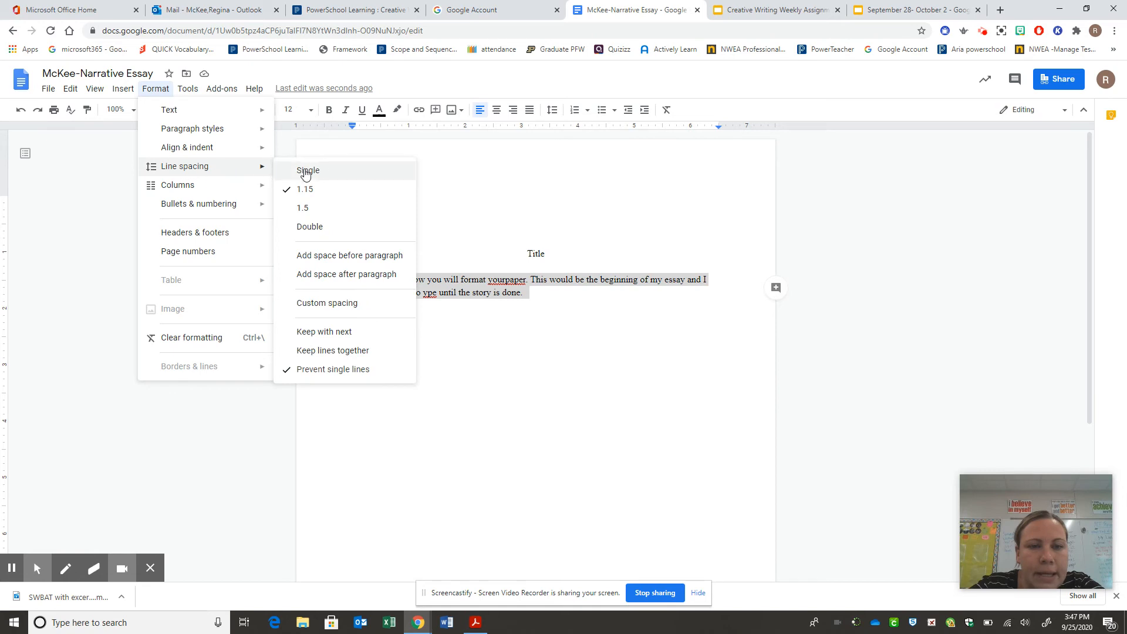
click(326, 227)
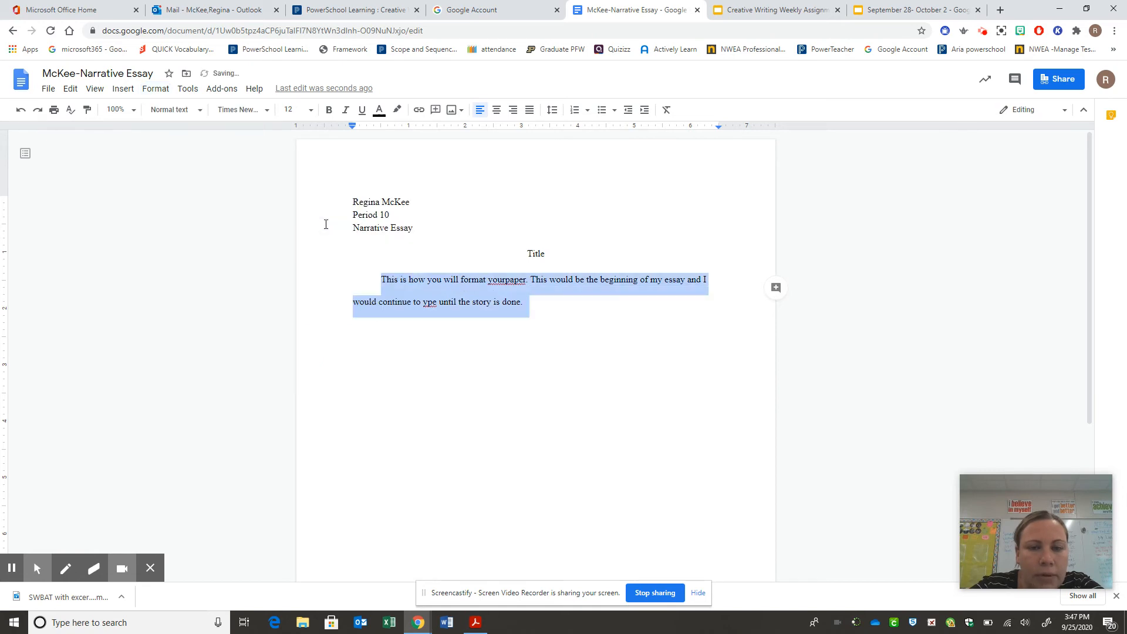
click(527, 308)
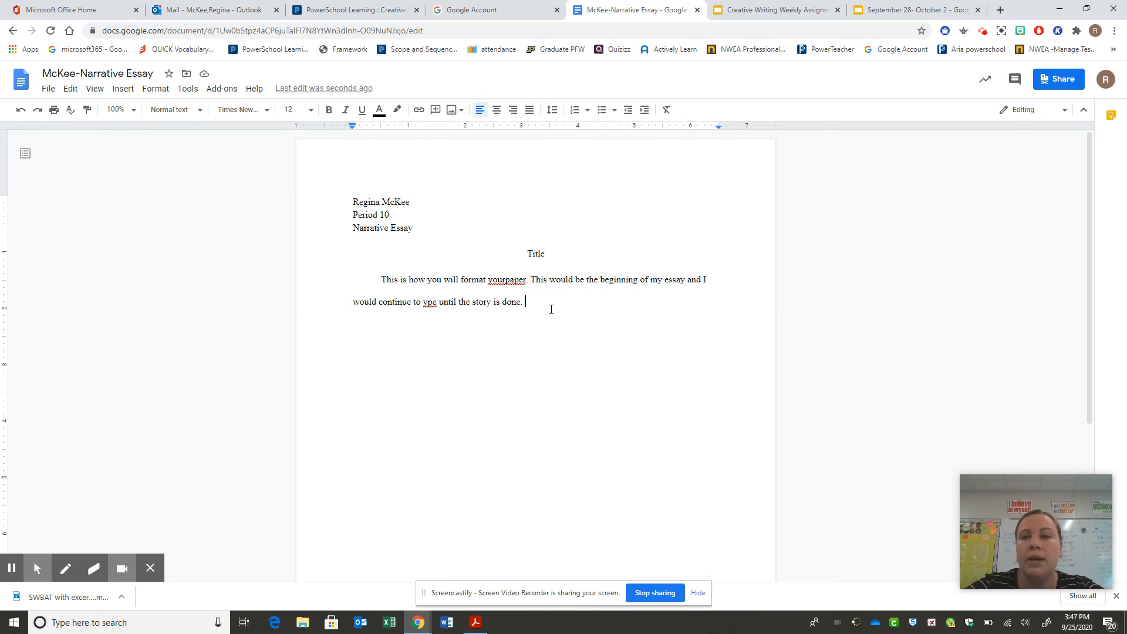
Step: Share the essay by adding the teacher's e-mail address, then click Done
click(1057, 81)
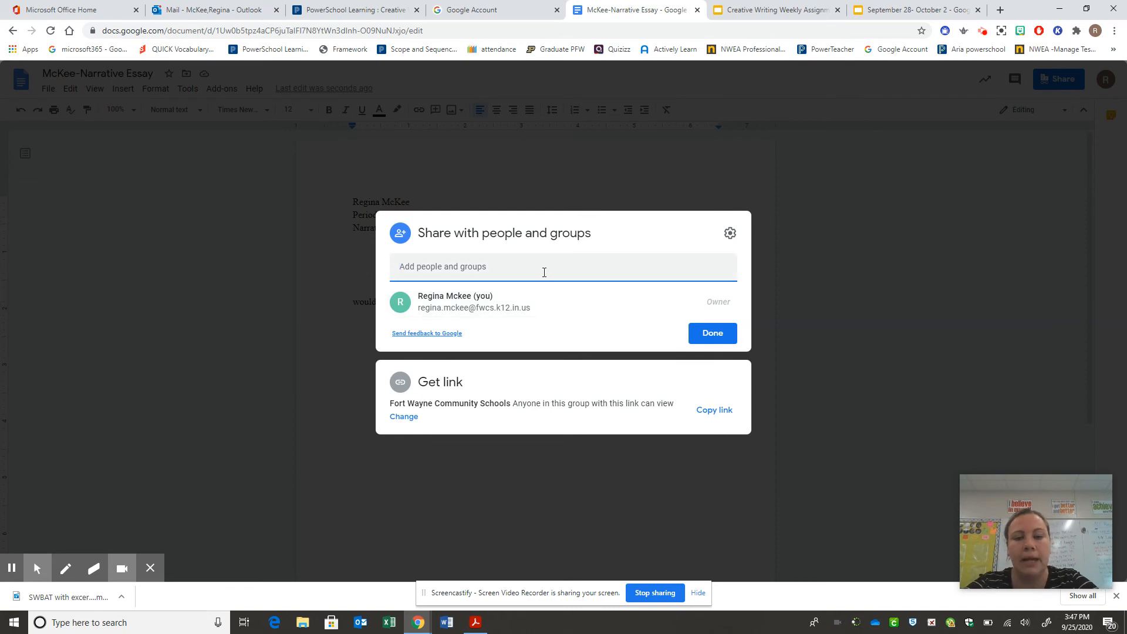
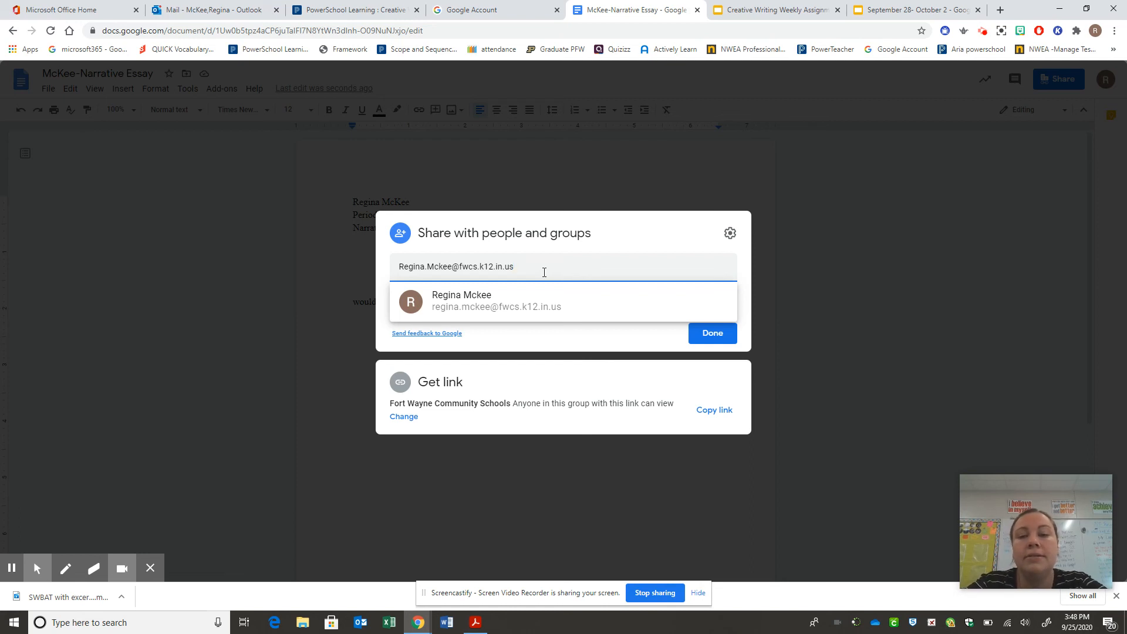
click(713, 333)
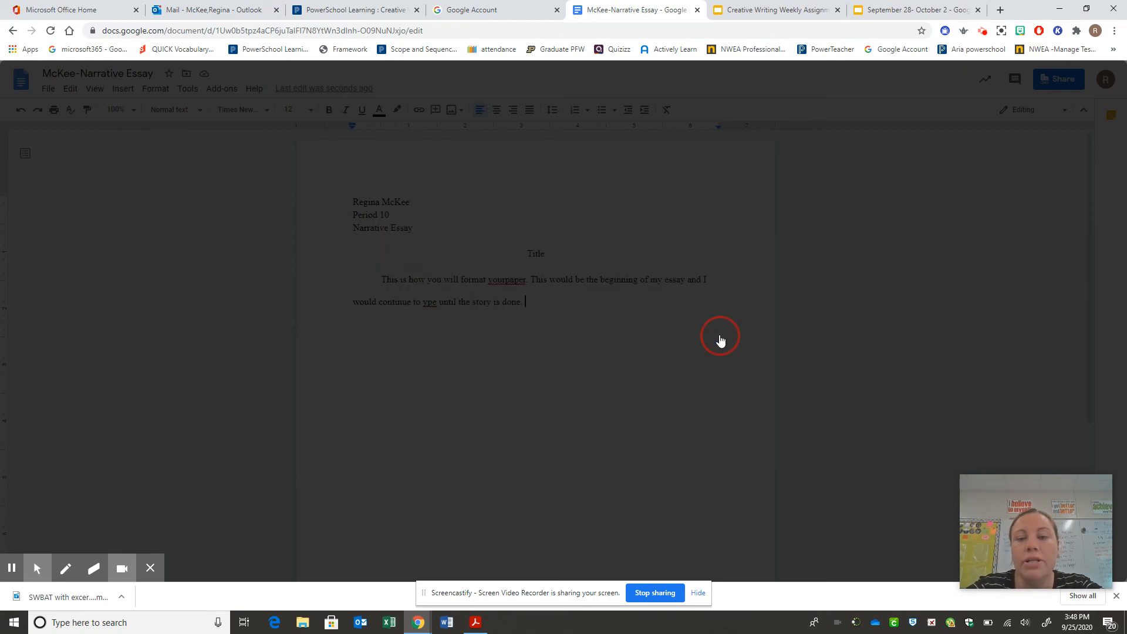